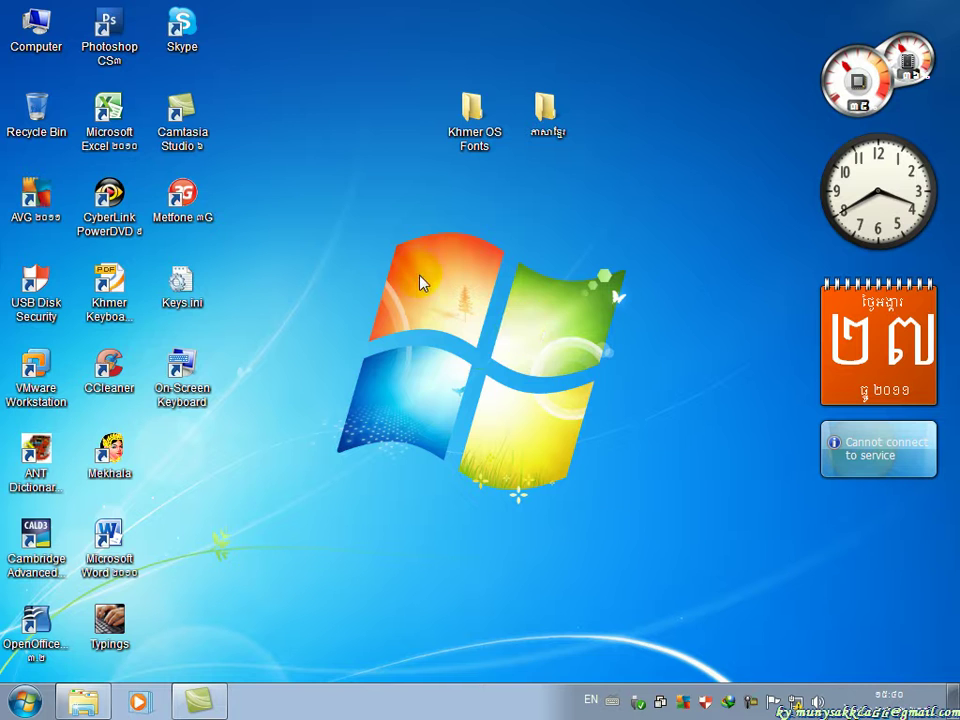
pyautogui.click(450, 326)
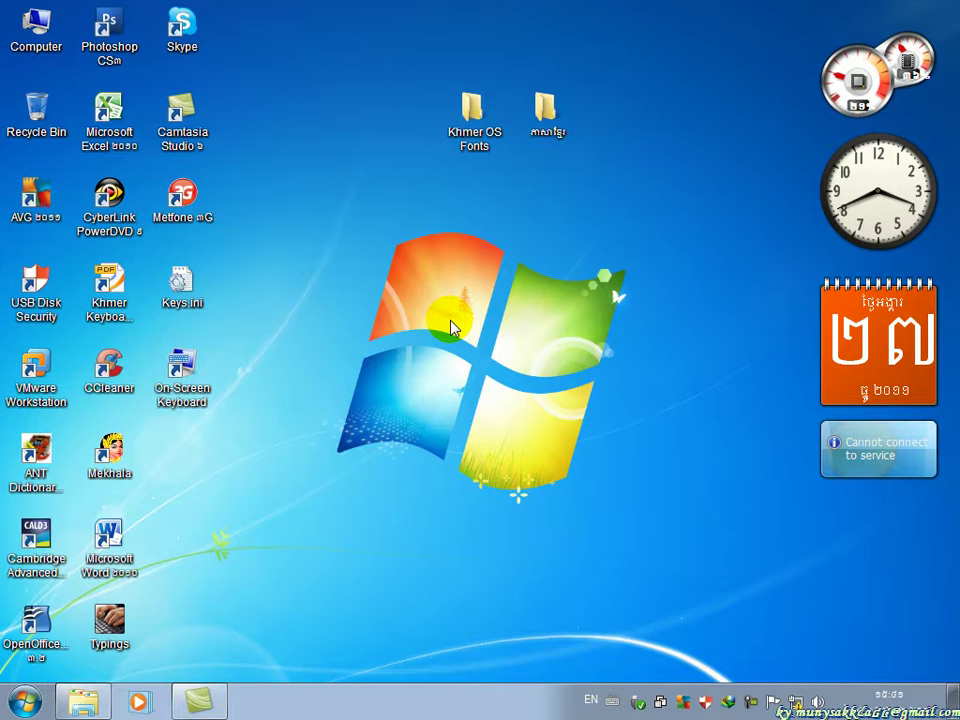
pyautogui.click(163, 188)
pyautogui.click(407, 330)
# Step: Launch UltraISO with administrator rights and move its window nearer the middle of the desktop
pyautogui.click(22, 700)
pyautogui.click(147, 610)
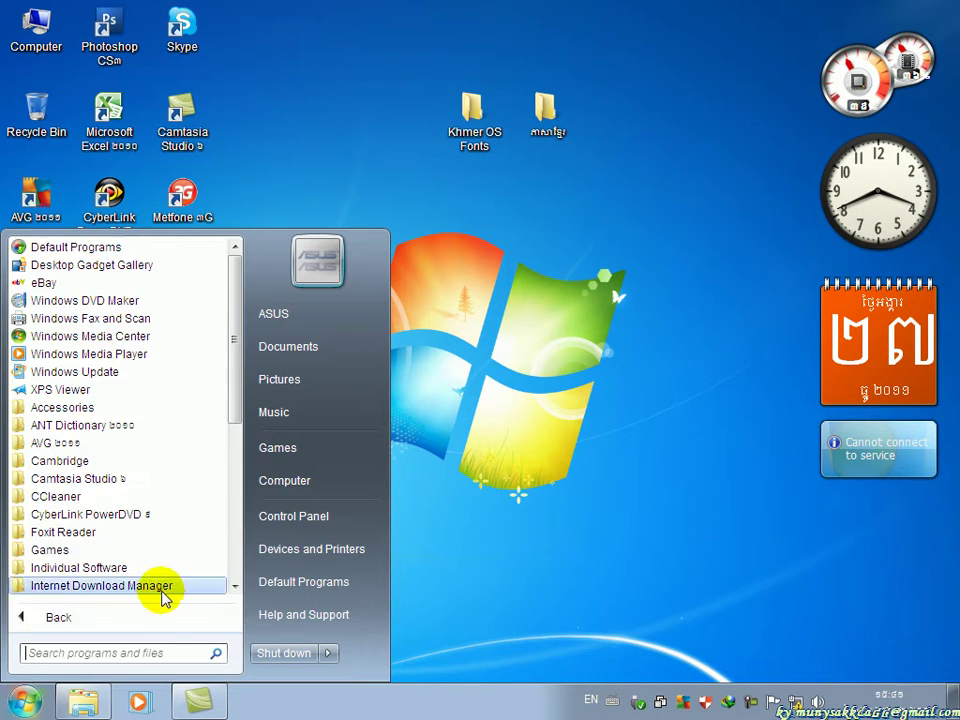
pyautogui.scroll(-6, 150, 530)
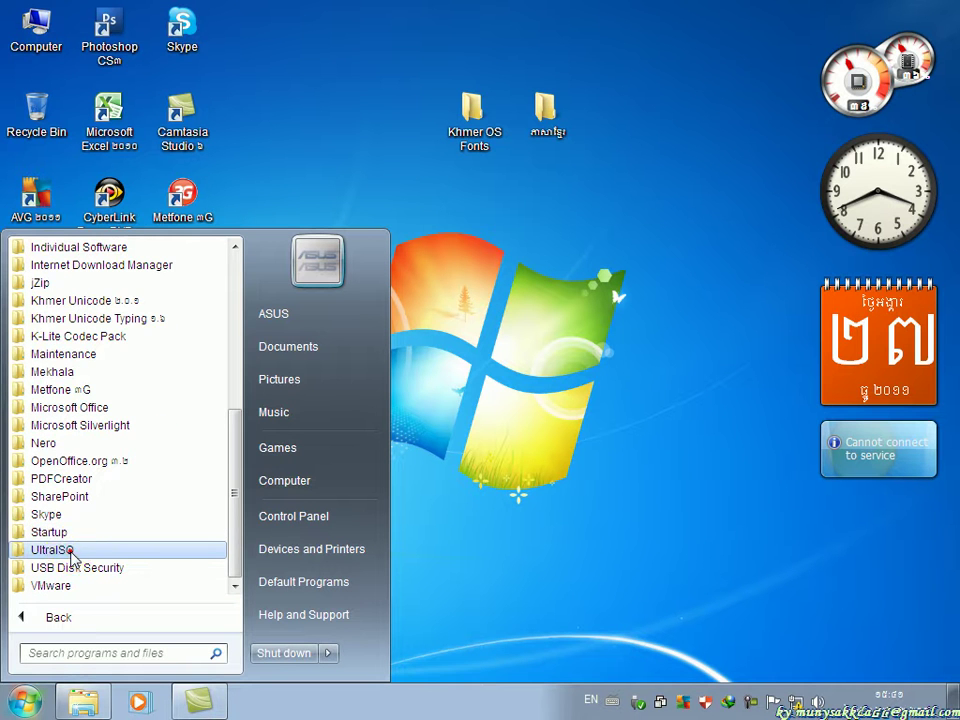
pyautogui.click(70, 553)
pyautogui.rightClick(94, 567)
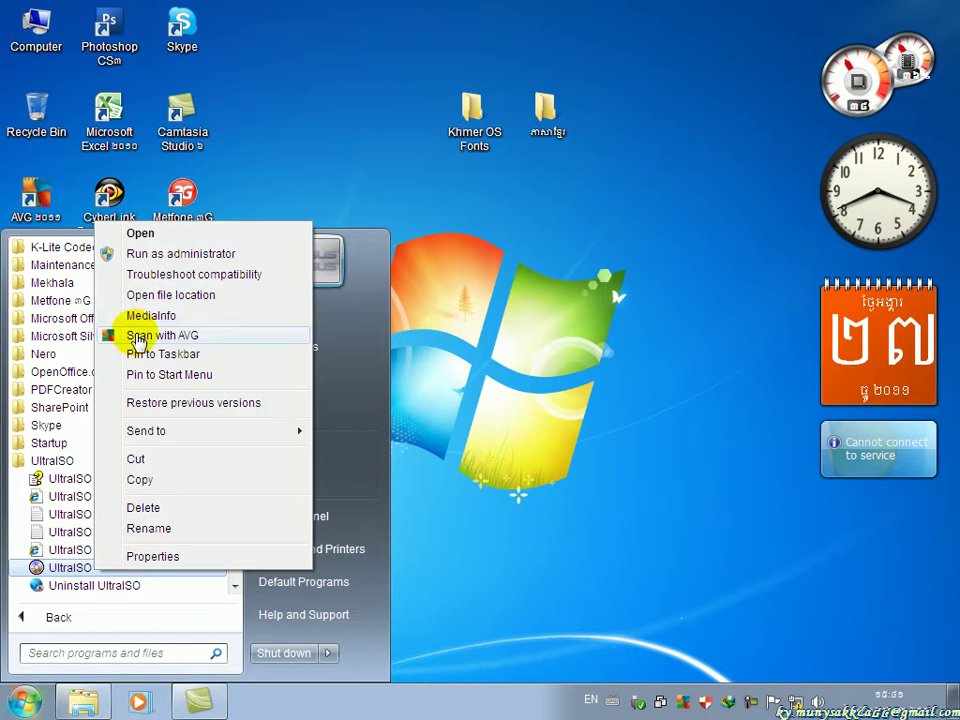
pyautogui.click(176, 255)
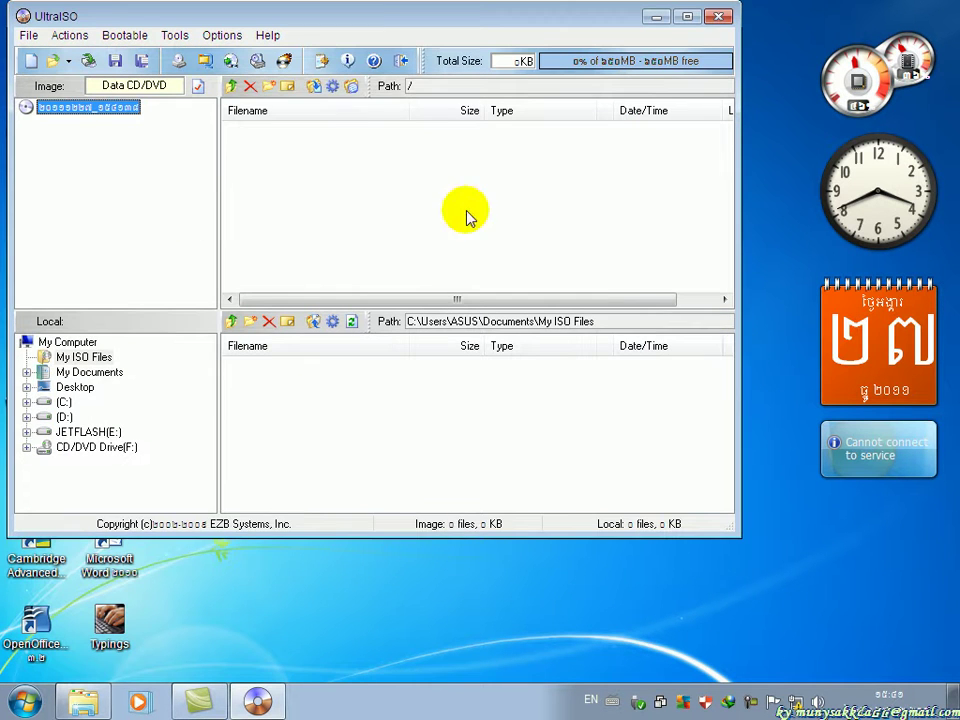
pyautogui.moveTo(366, 30); pyautogui.dragTo(403, 117)
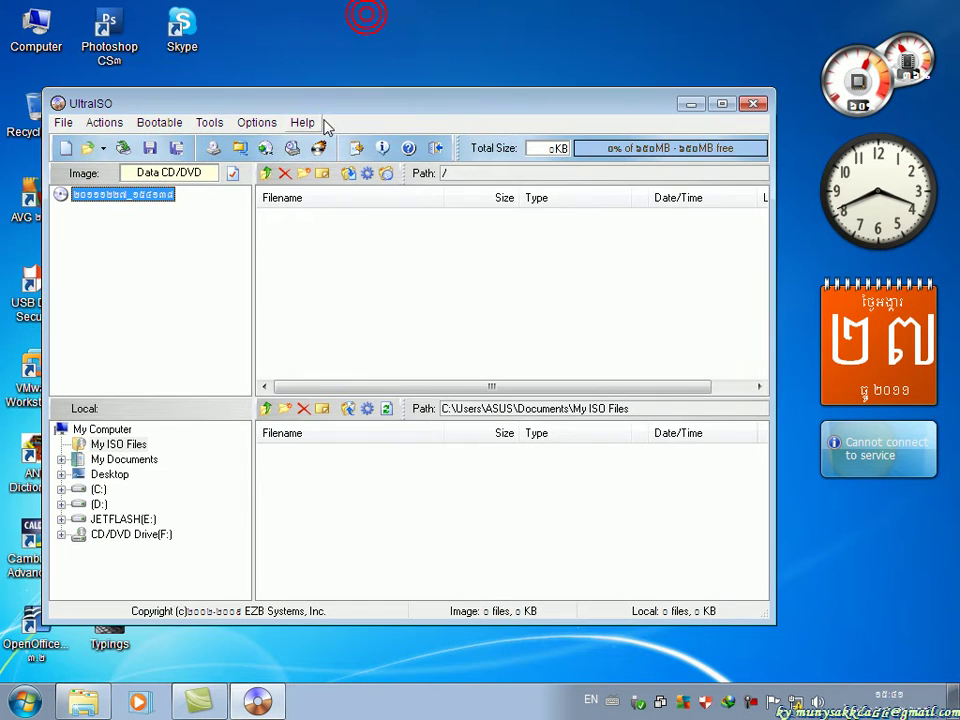
# Step: Check the number of devices in the Virtual Drive configuration settings
pyautogui.click(260, 128)
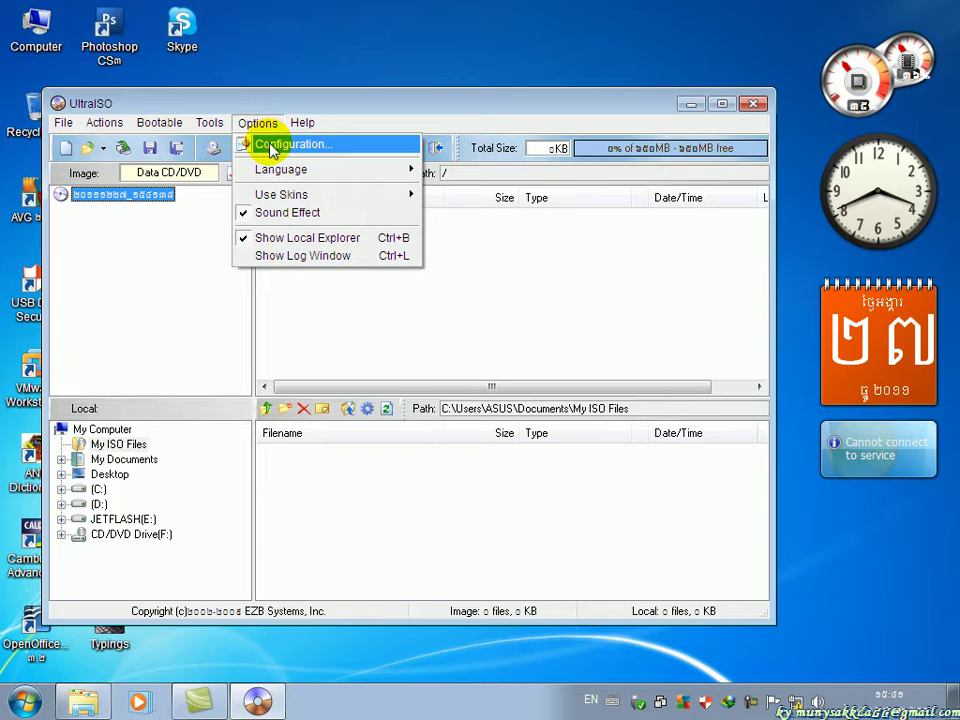
pyautogui.click(272, 146)
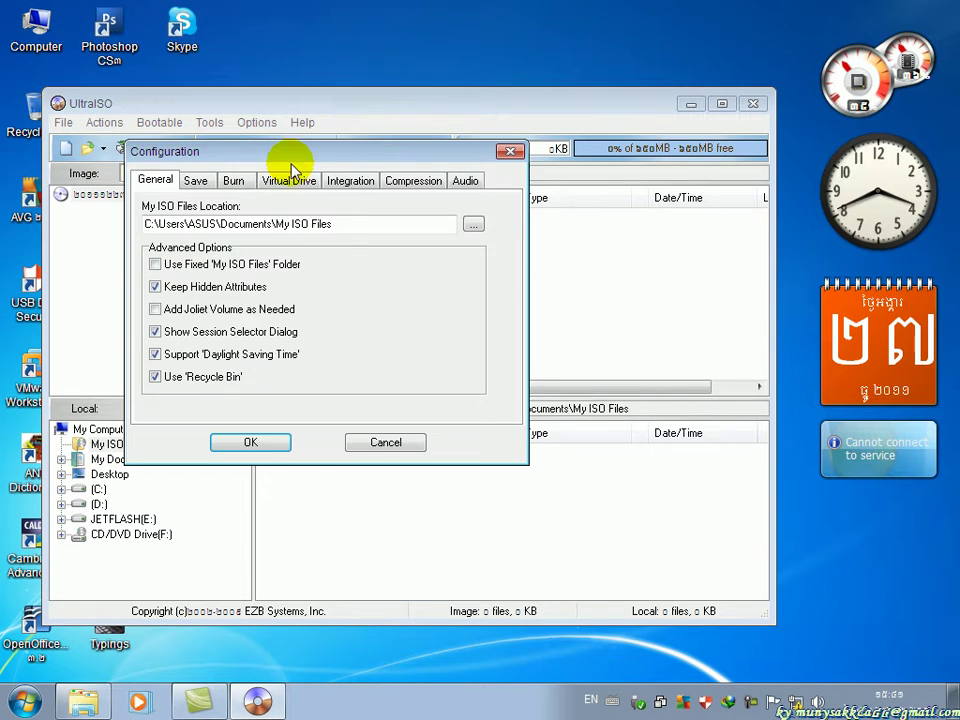
pyautogui.moveTo(283, 157); pyautogui.dragTo(418, 223)
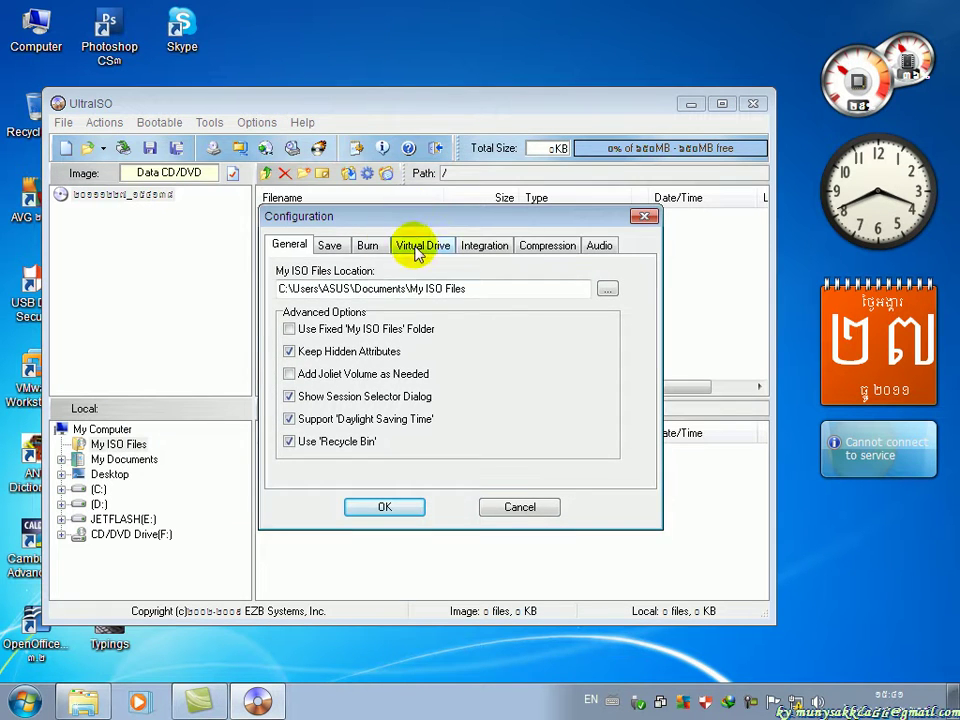
pyautogui.click(422, 246)
pyautogui.click(503, 313)
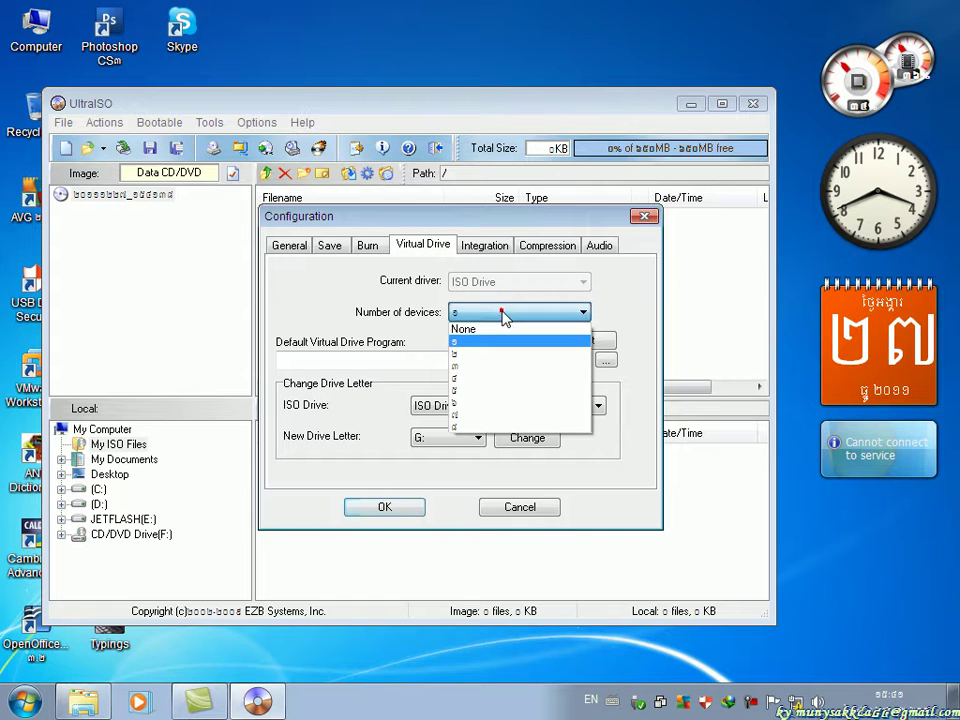
pyautogui.click(503, 316)
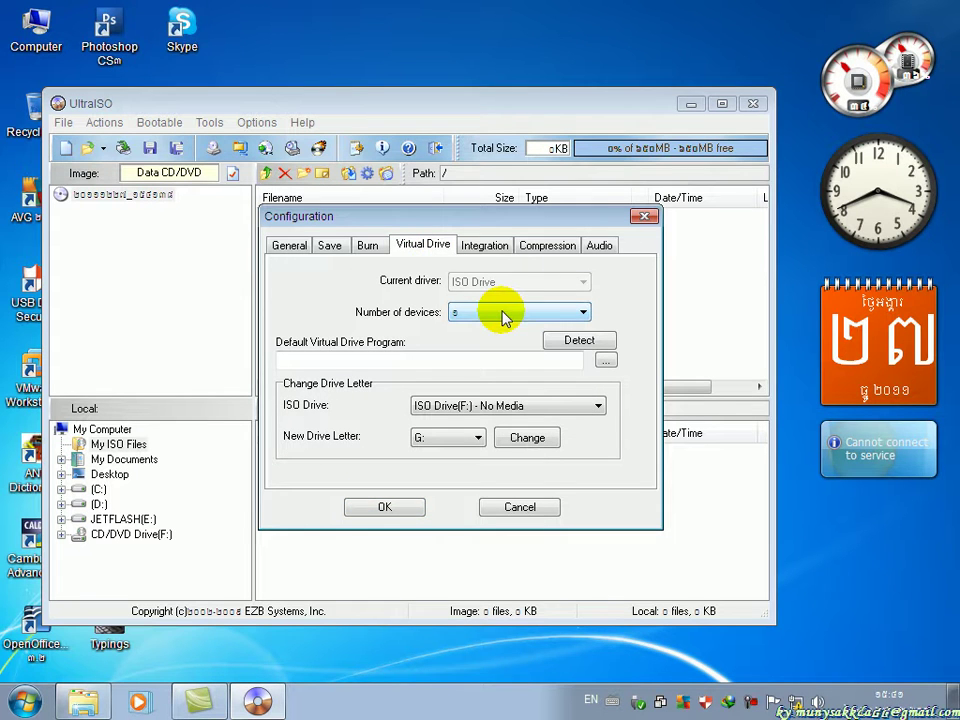
# Step: Review the associated image file types in the Integration settings and accept the configuration
pyautogui.click(488, 248)
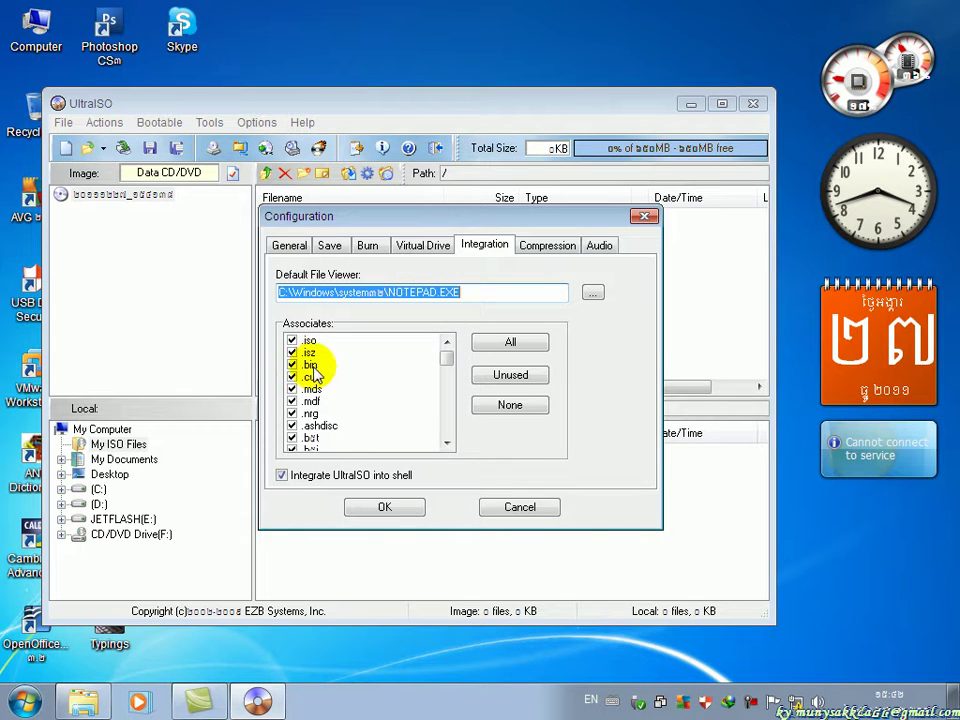
pyautogui.moveTo(448, 362); pyautogui.dragTo(446, 375)
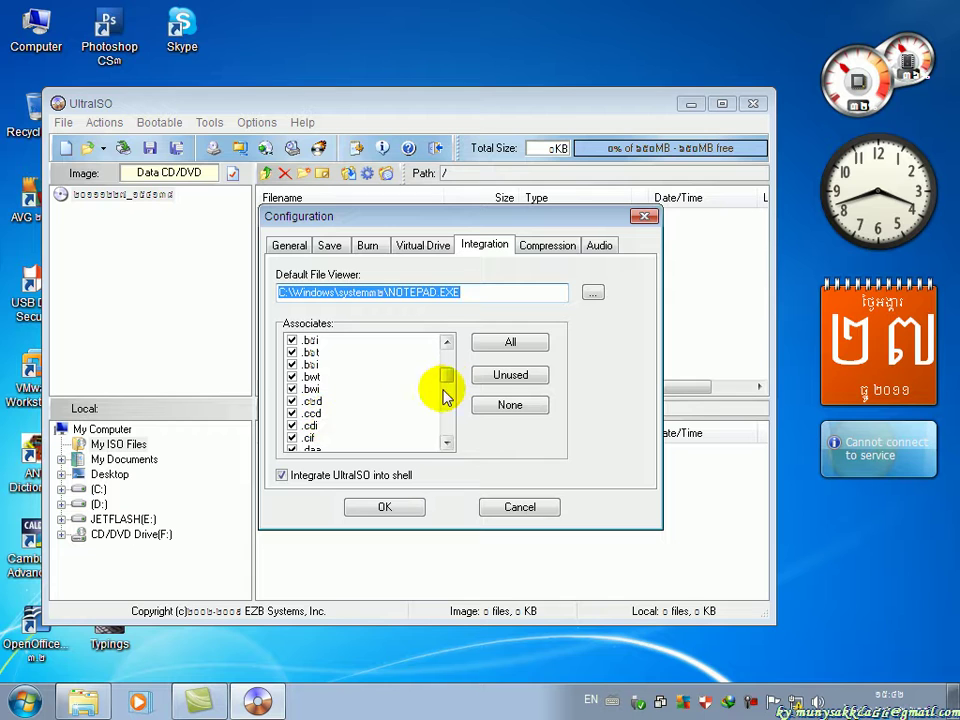
pyautogui.click(448, 442)
pyautogui.click(448, 442)
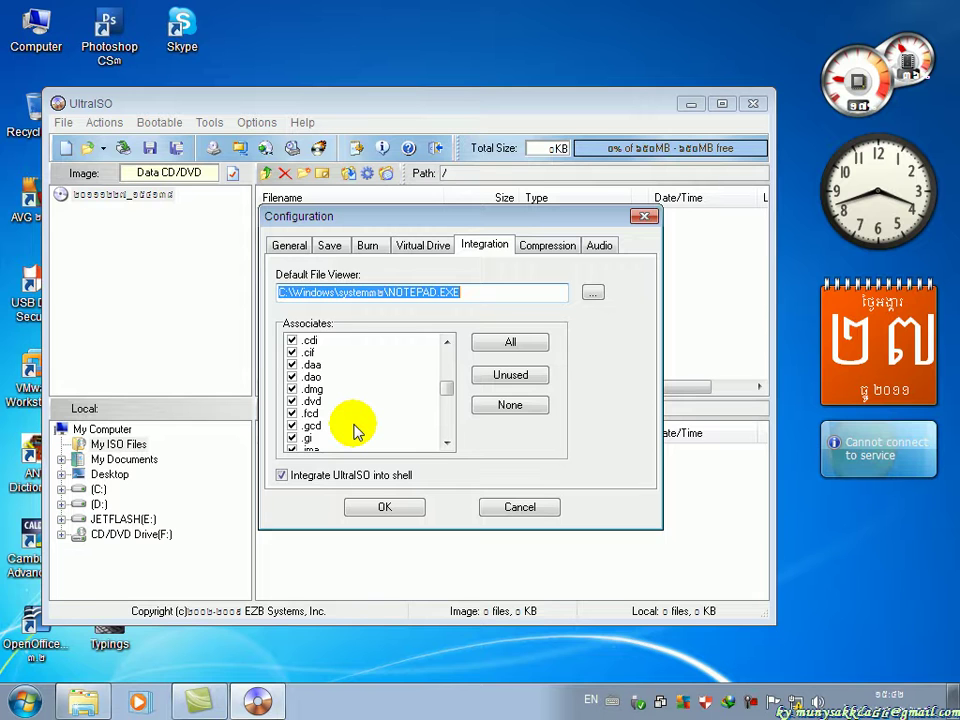
pyautogui.click(446, 443)
pyautogui.scroll(-5, 446, 443)
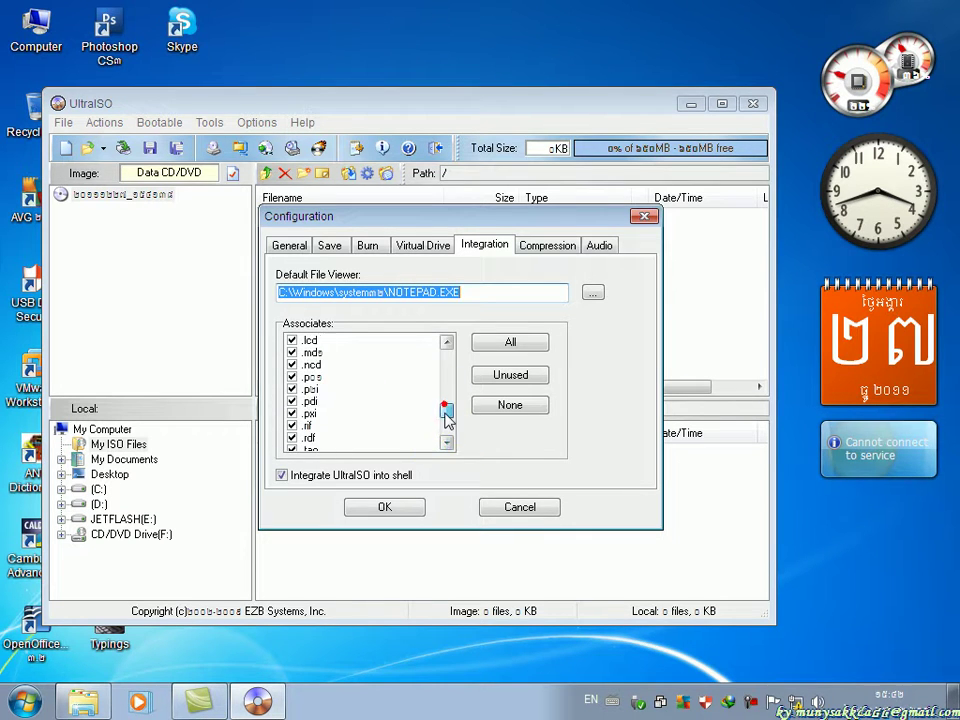
pyautogui.scroll(1, 447, 430)
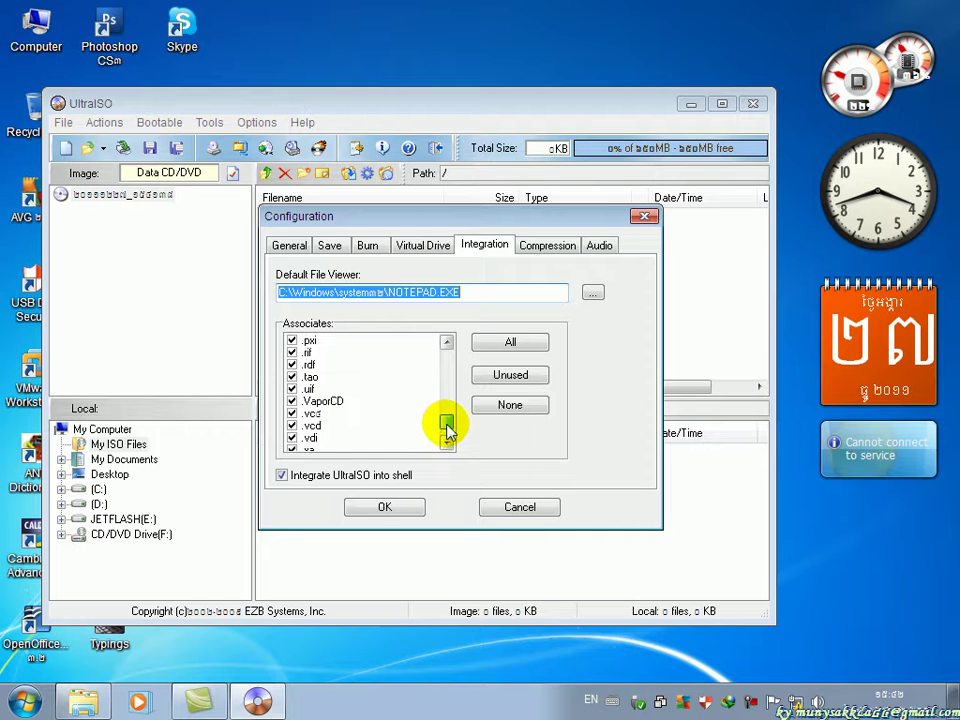
pyautogui.click(383, 507)
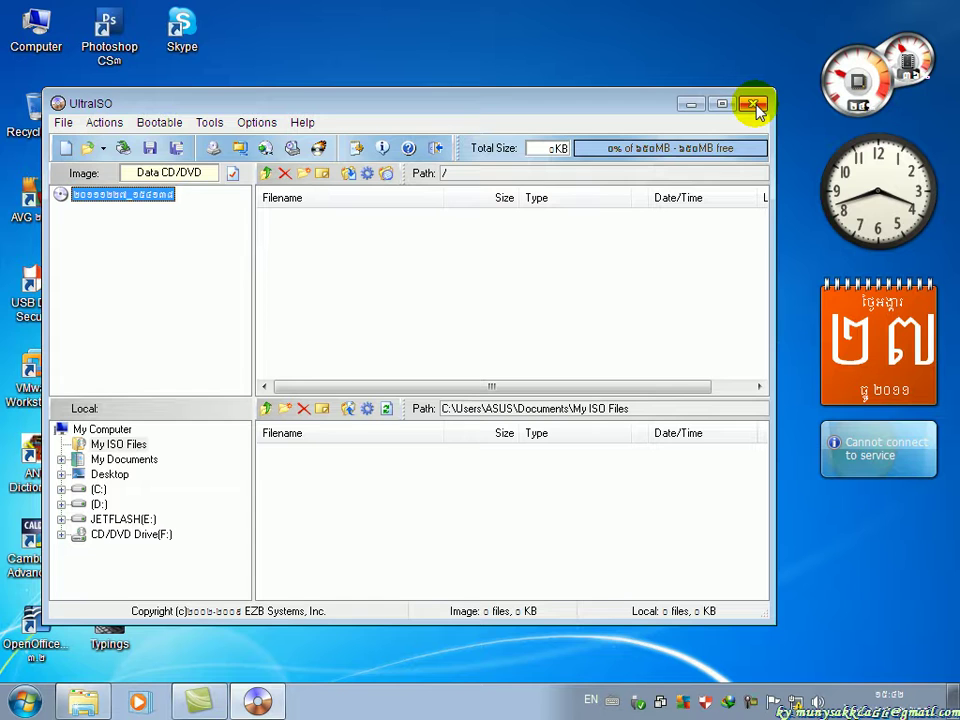
pyautogui.moveTo(197, 103)
pyautogui.mouseDown()
pyautogui.moveTo(330, 120)
pyautogui.moveTo(251, 186)
pyautogui.moveTo(208, 104)
pyautogui.moveTo(193, 122)
pyautogui.mouseUp()
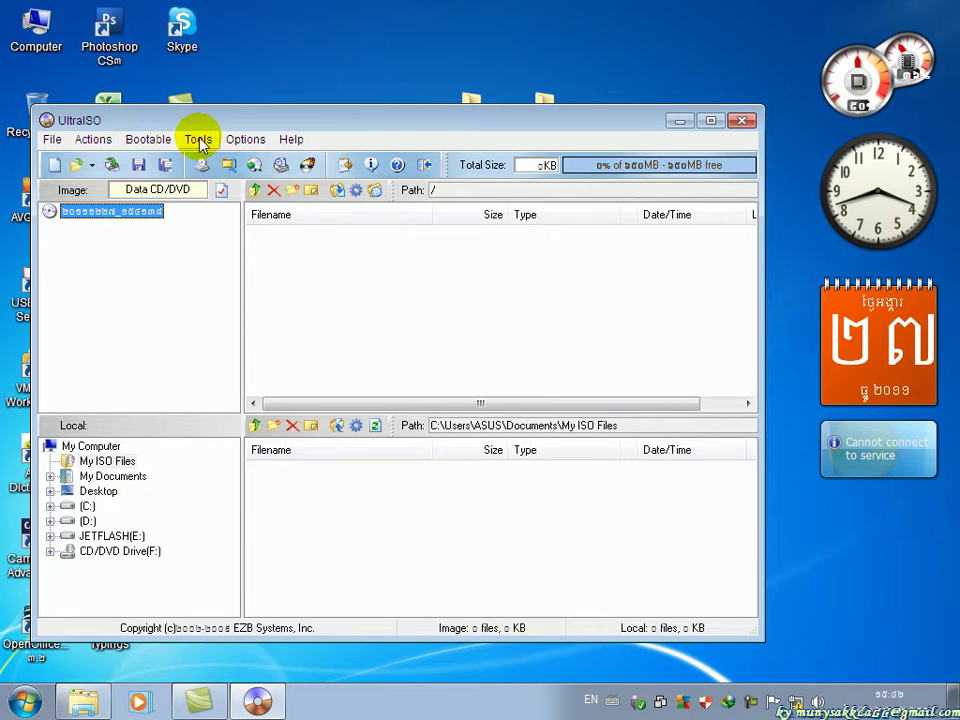
pyautogui.click(199, 139)
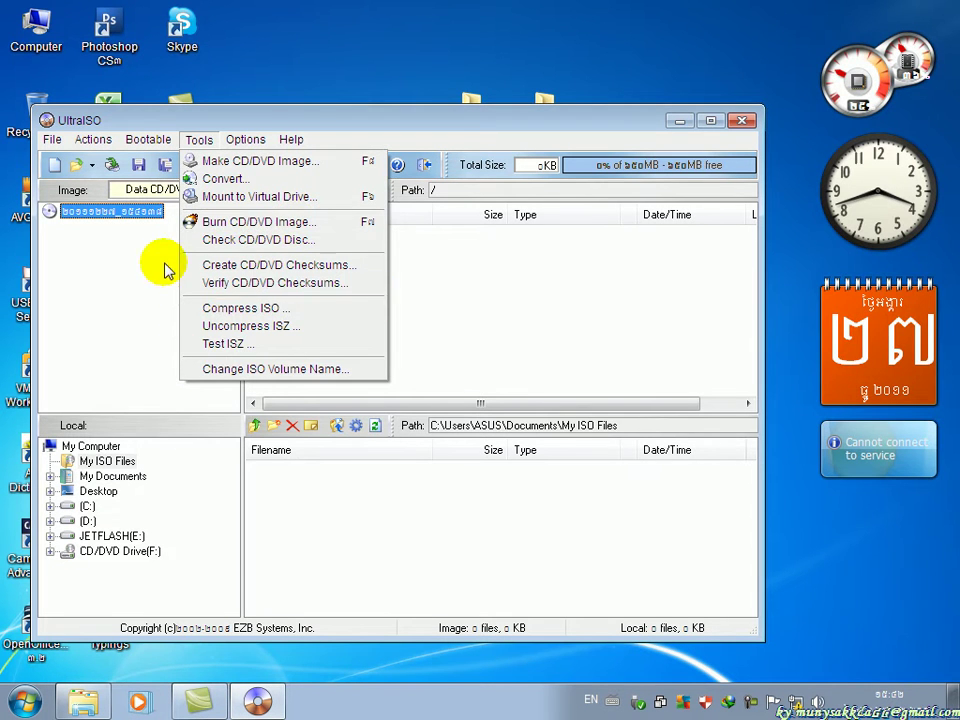
pyautogui.moveTo(234, 146)
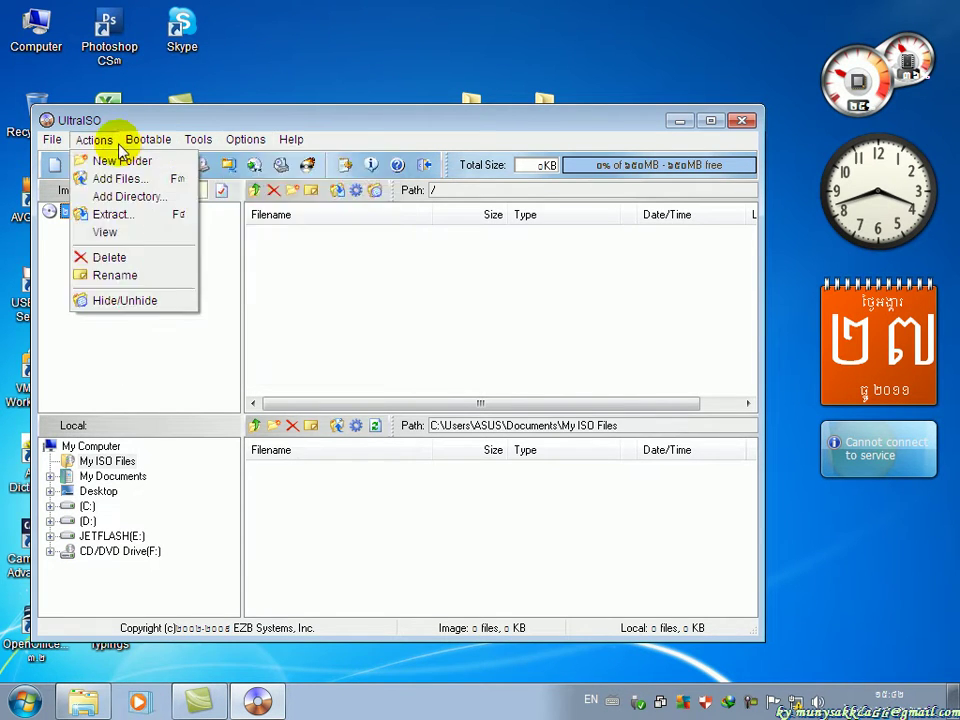
pyautogui.moveTo(149, 143)
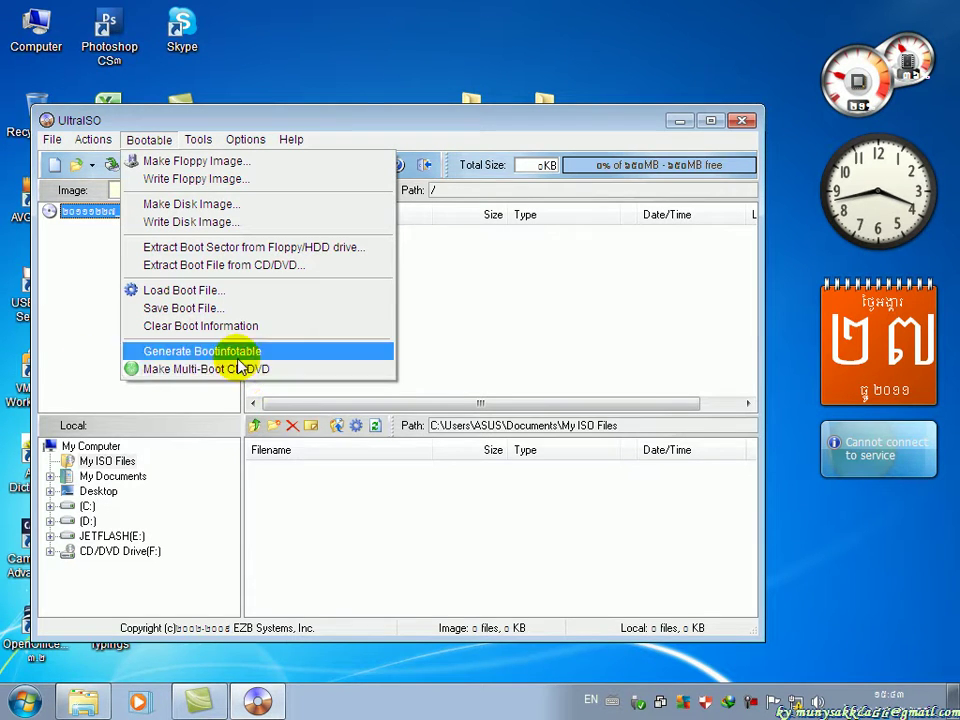
pyautogui.moveTo(95, 145)
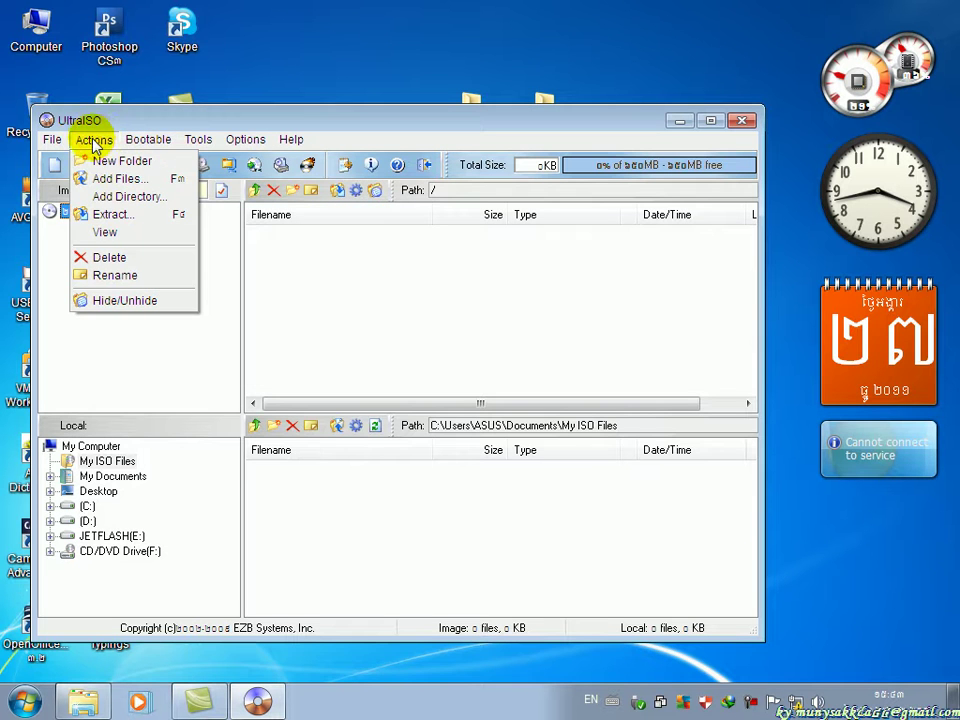
pyautogui.moveTo(200, 148)
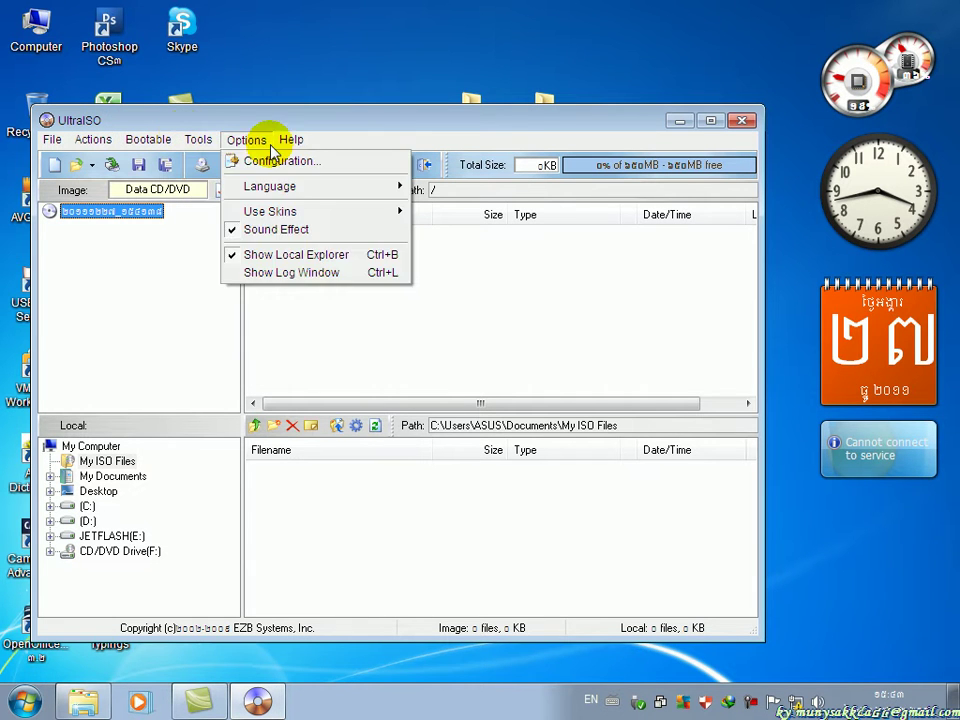
# Step: Close UltraISO and switch to the Windows Explorer window showing the Softwares folder on Local Disk (D:)
pyautogui.click(688, 137)
pyautogui.click(749, 122)
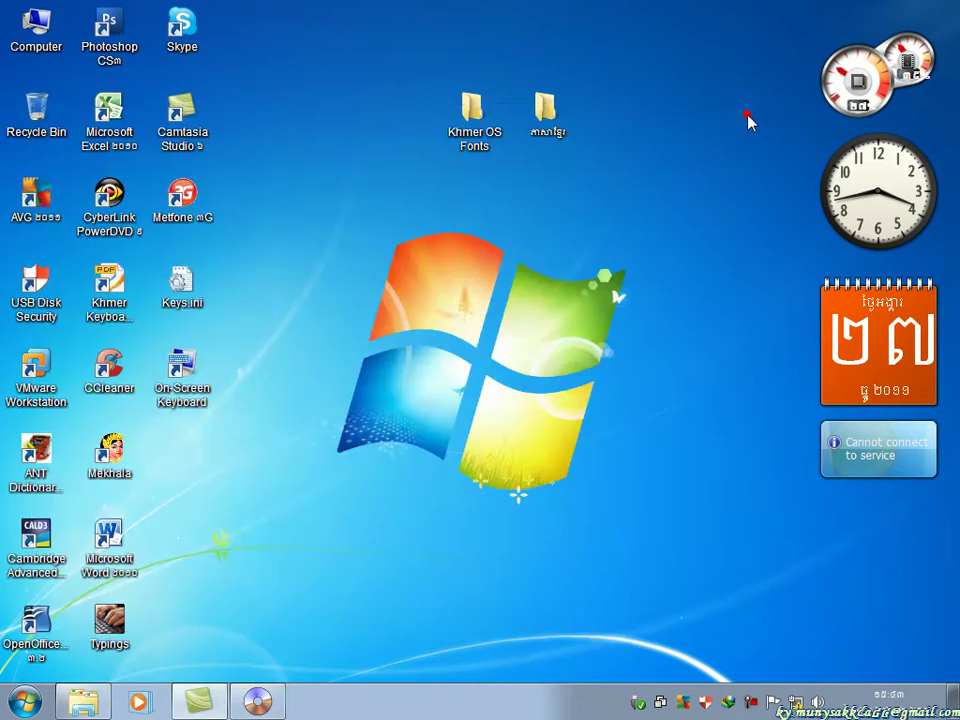
pyautogui.click(83, 701)
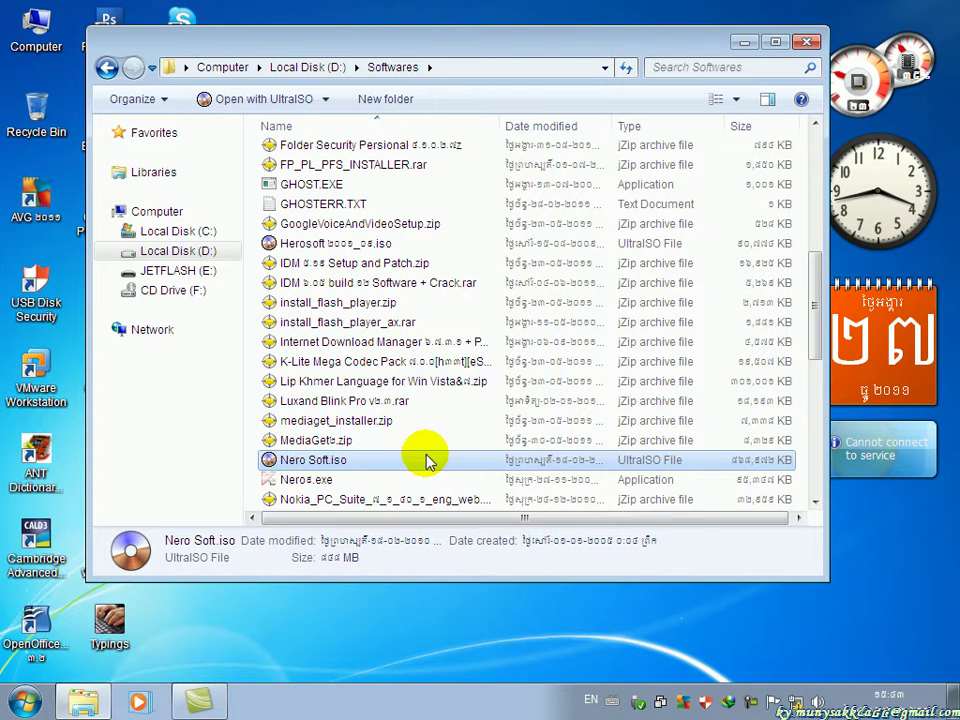
# Step: Mount the Nero Soft.iso image from the Softwares folder to virtual drive F: with UltraISO
pyautogui.click(429, 443)
pyautogui.click(338, 464)
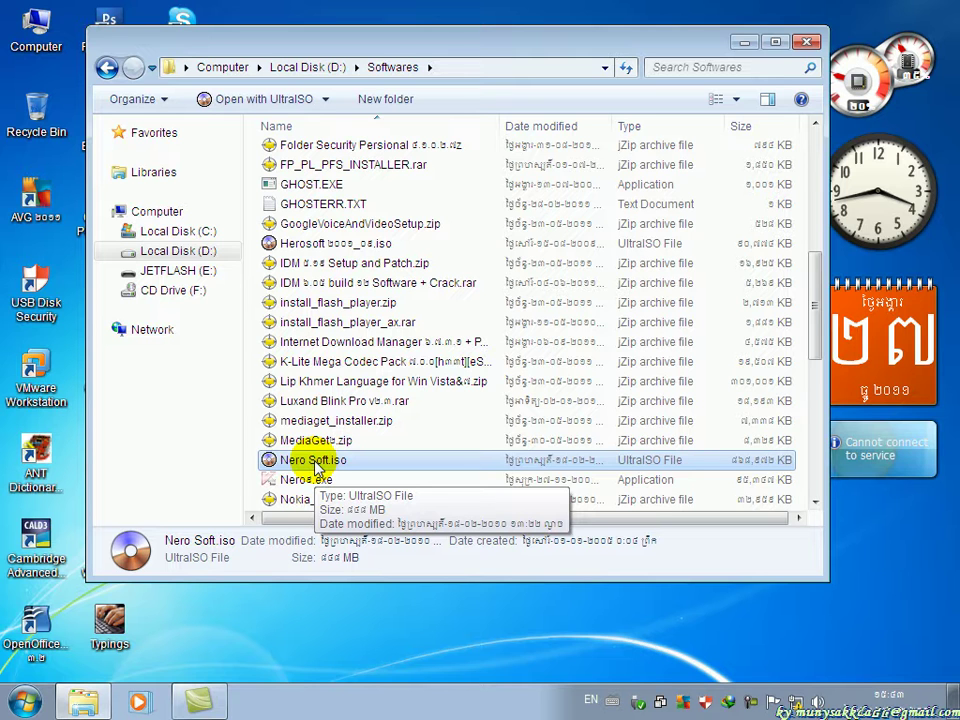
pyautogui.rightClick(316, 466)
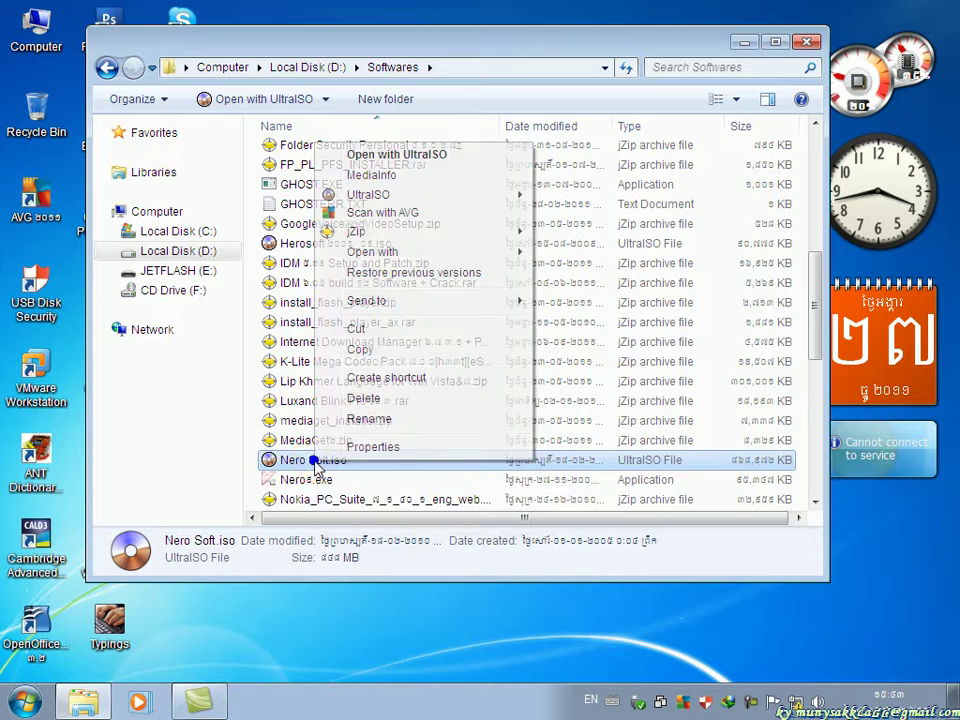
pyautogui.click(298, 283)
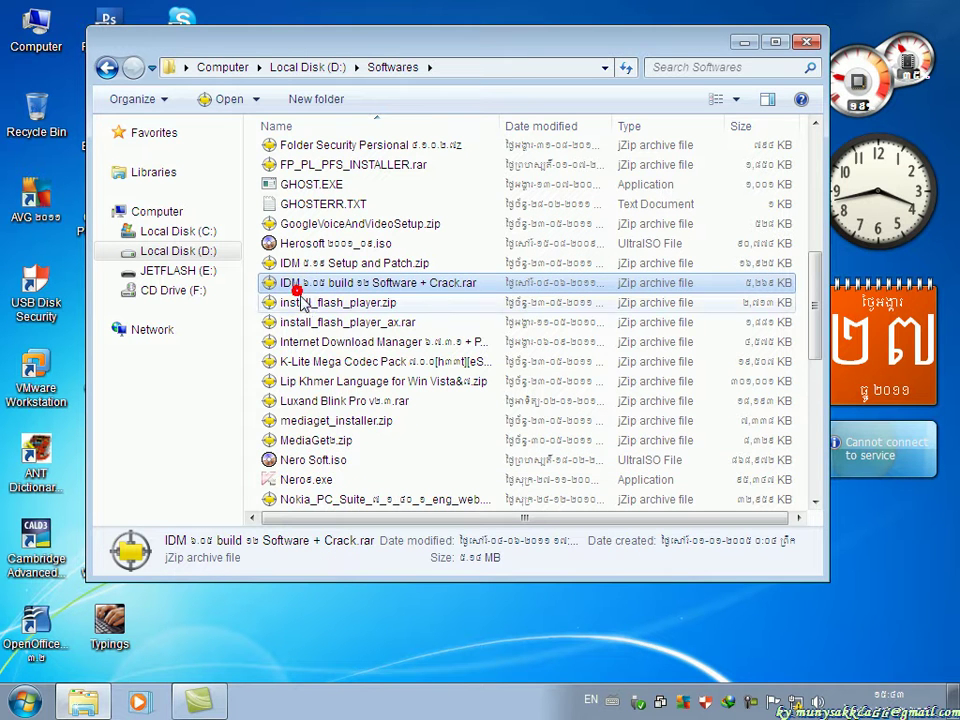
pyautogui.click(331, 458)
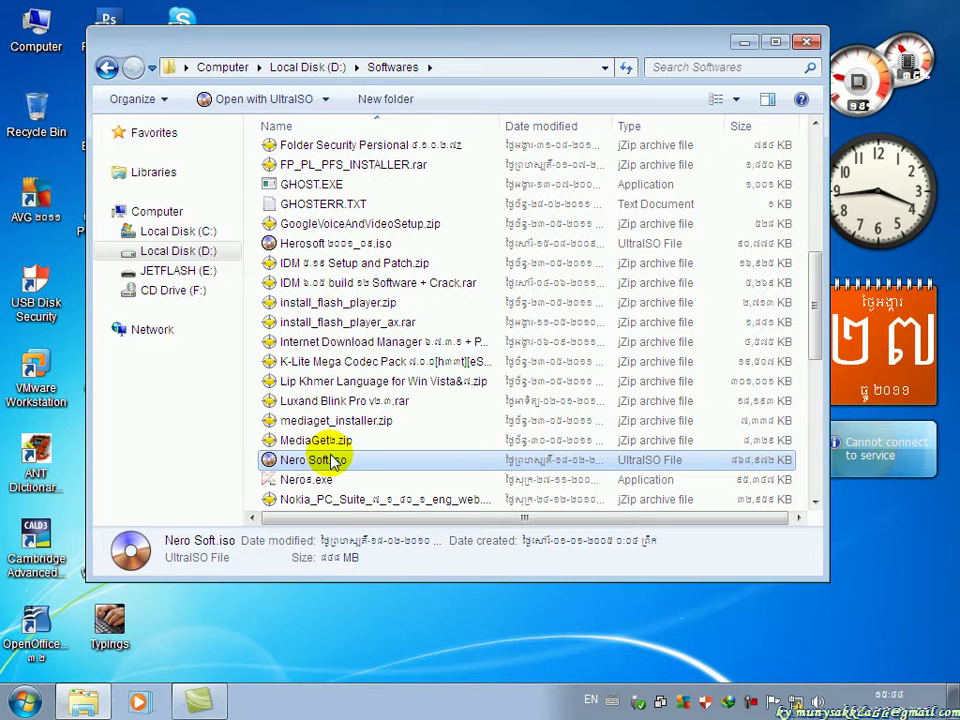
pyautogui.rightClick(331, 460)
pyautogui.click(435, 184)
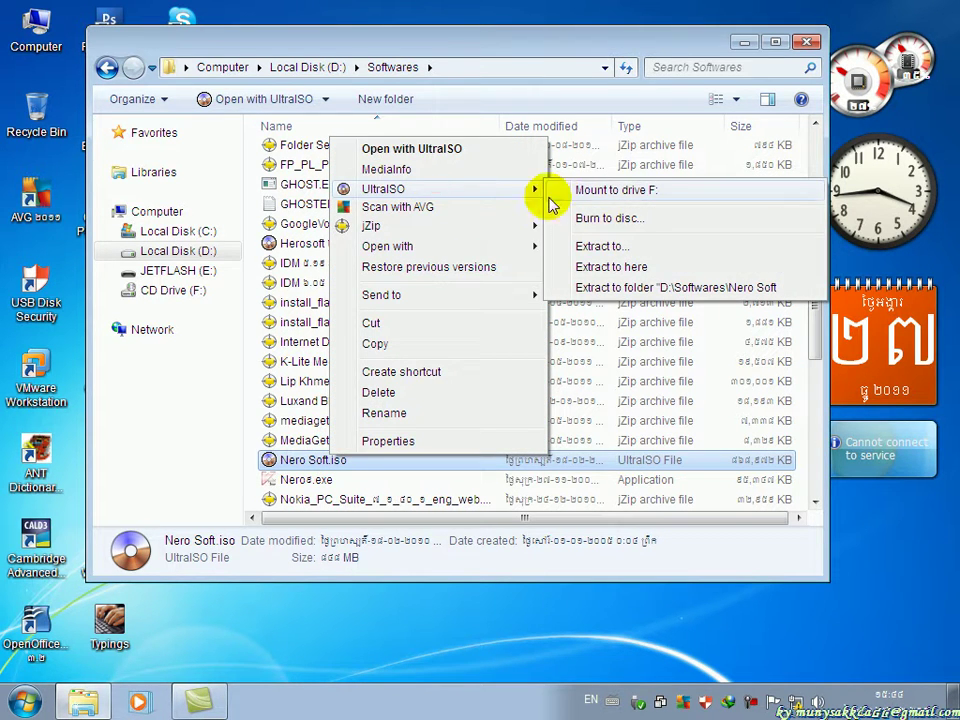
pyautogui.click(583, 191)
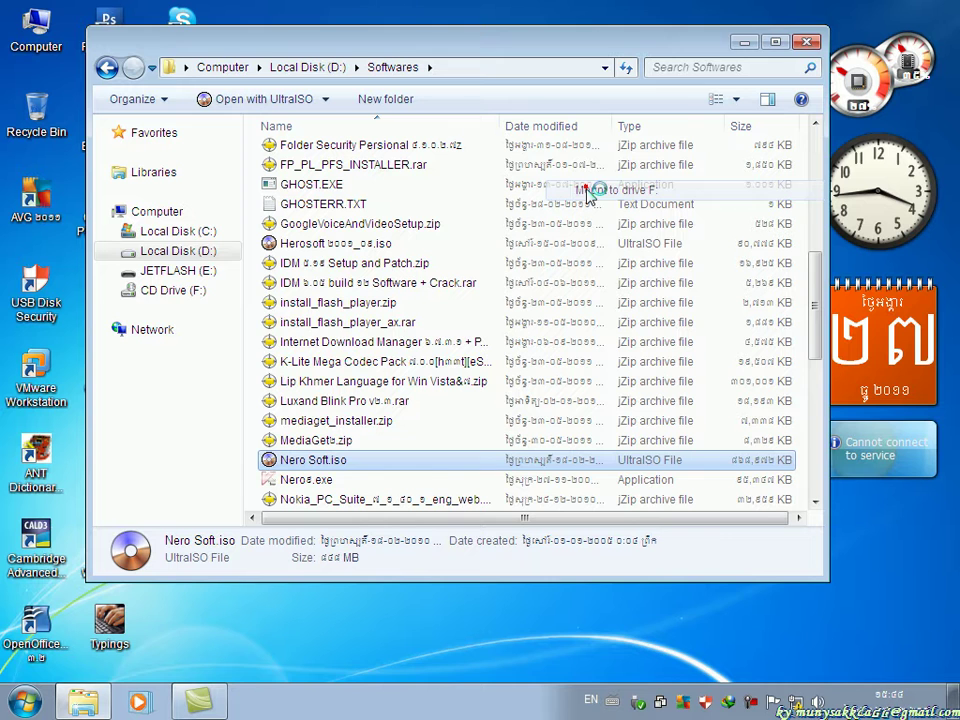
# Step: Browse the mounted CD Drive (F:) and open its Ahead Nero ៧.០.១.២ Premium Edition Full folder
pyautogui.click(172, 290)
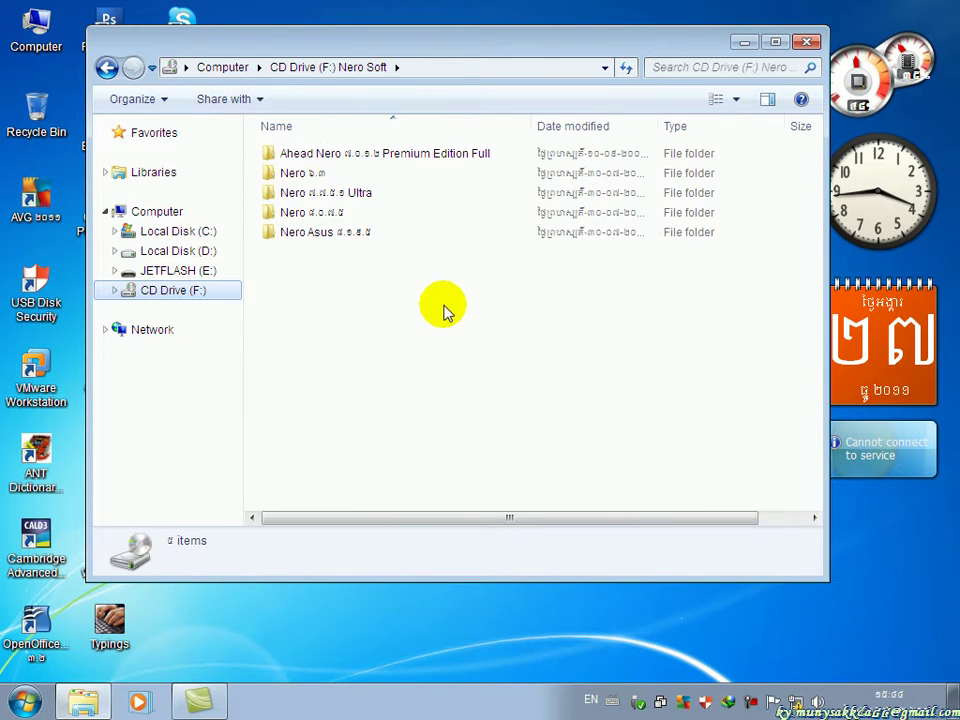
pyautogui.click(365, 155)
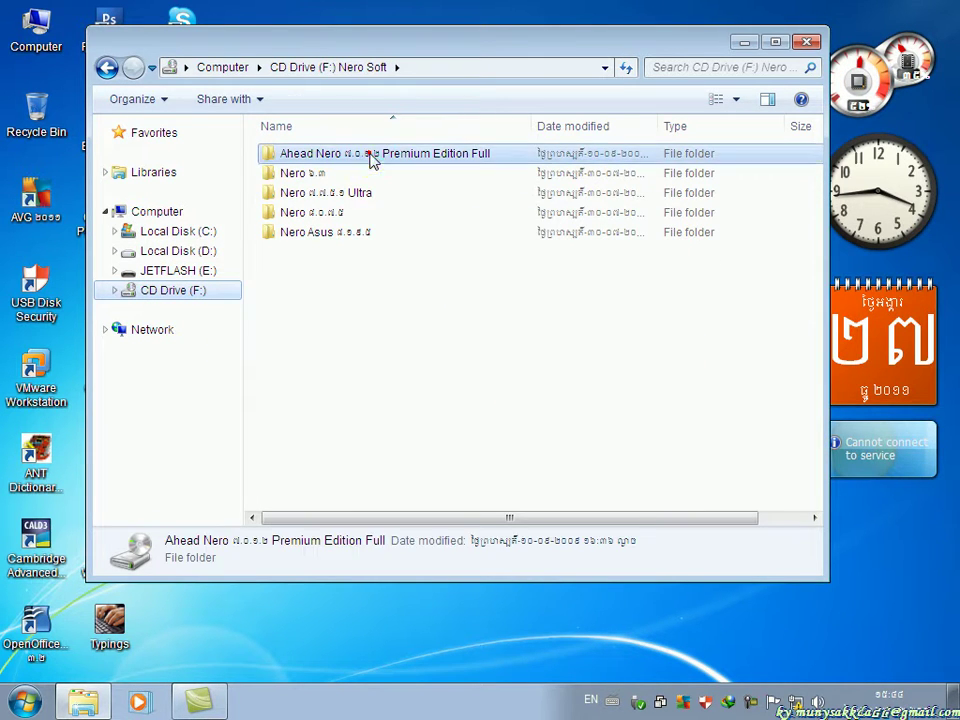
pyautogui.click(315, 172)
pyautogui.click(330, 192)
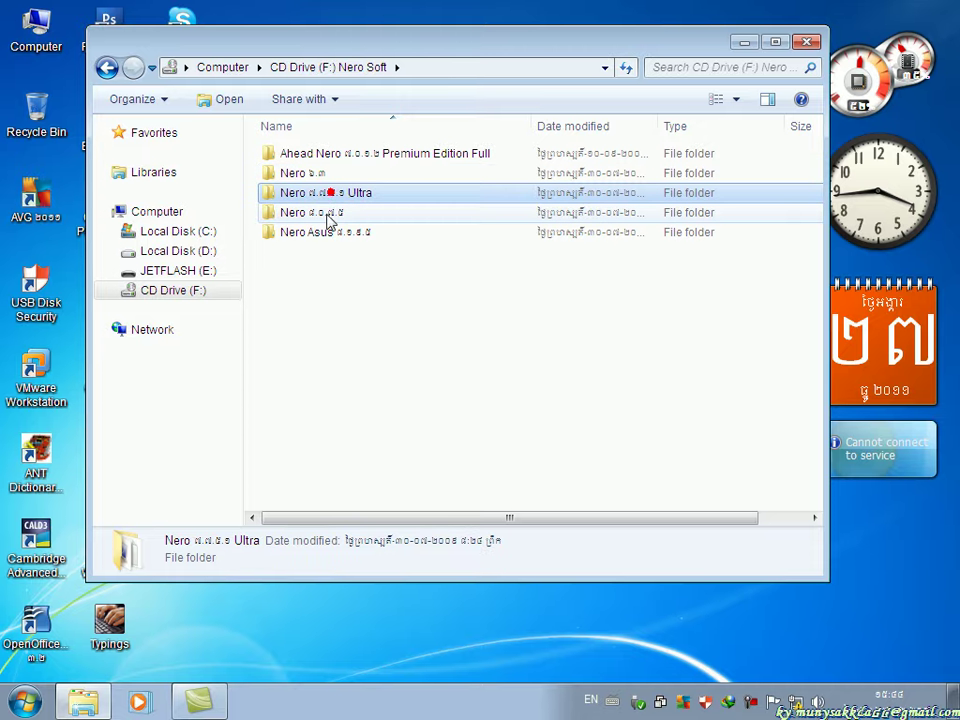
pyautogui.click(370, 150)
pyautogui.doubleClick(372, 155)
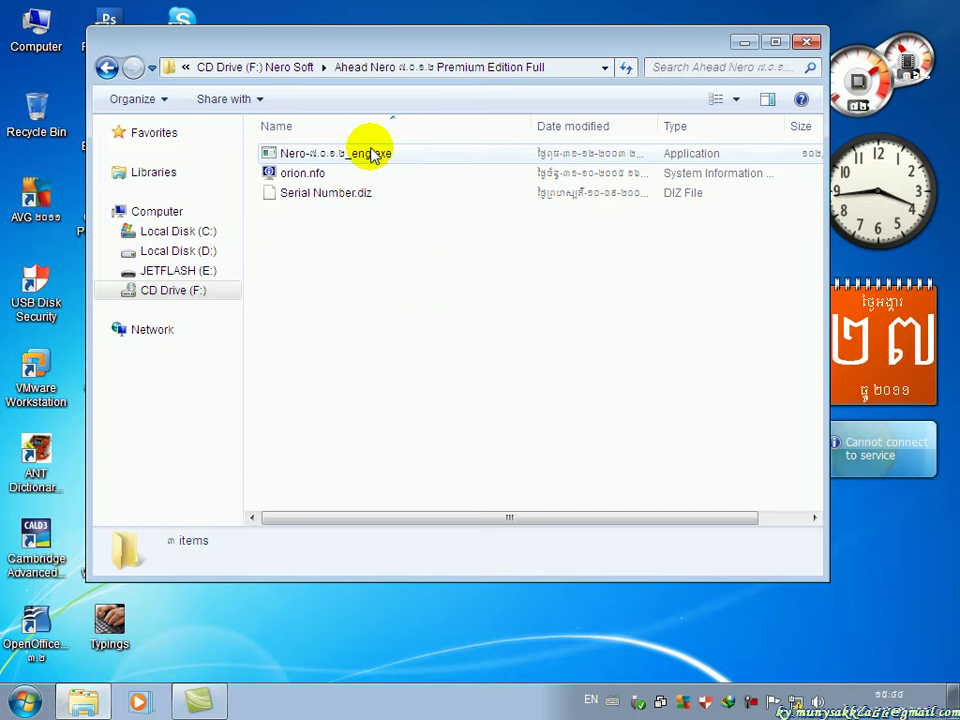
# Step: Run the Nero-៧.០.១.២_eng.exe installer from the mounted drive as administrator
pyautogui.click(403, 333)
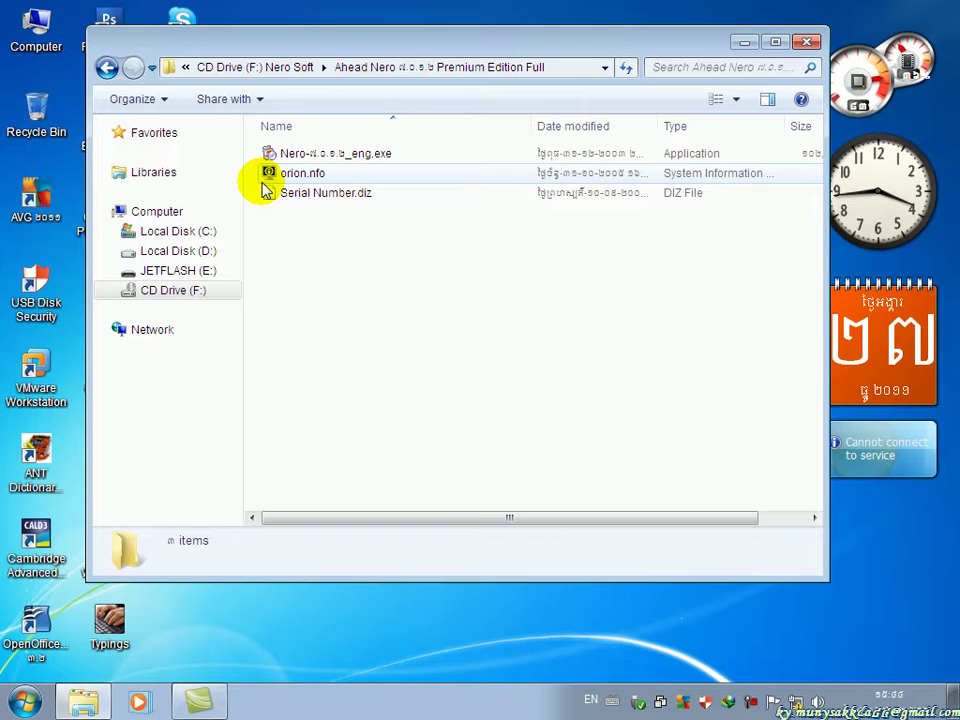
pyautogui.click(372, 344)
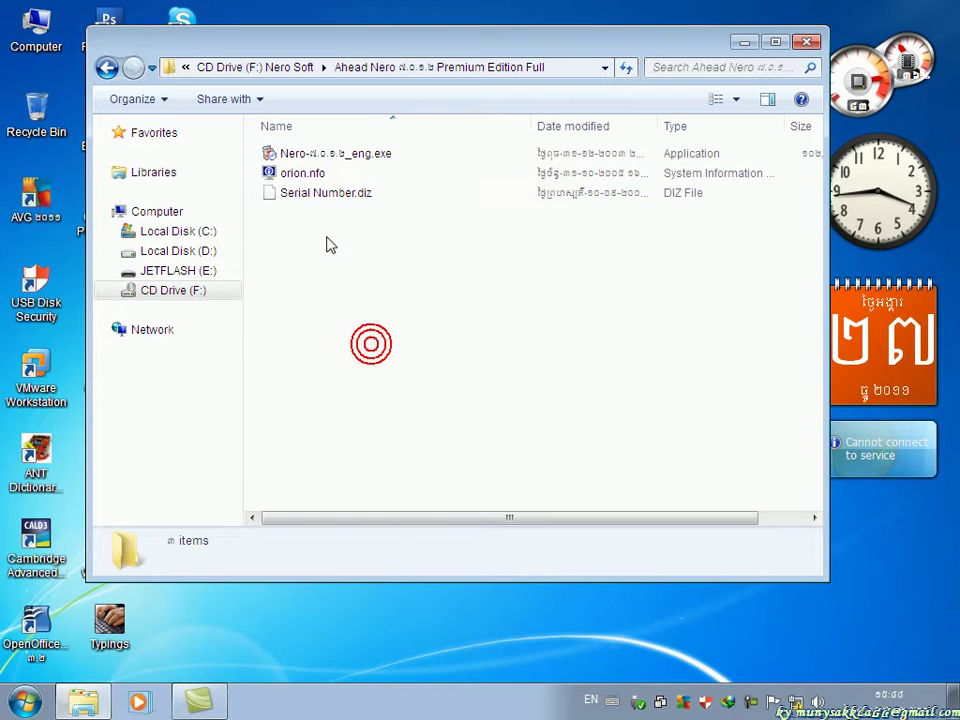
pyautogui.click(356, 157)
pyautogui.rightClick(358, 156)
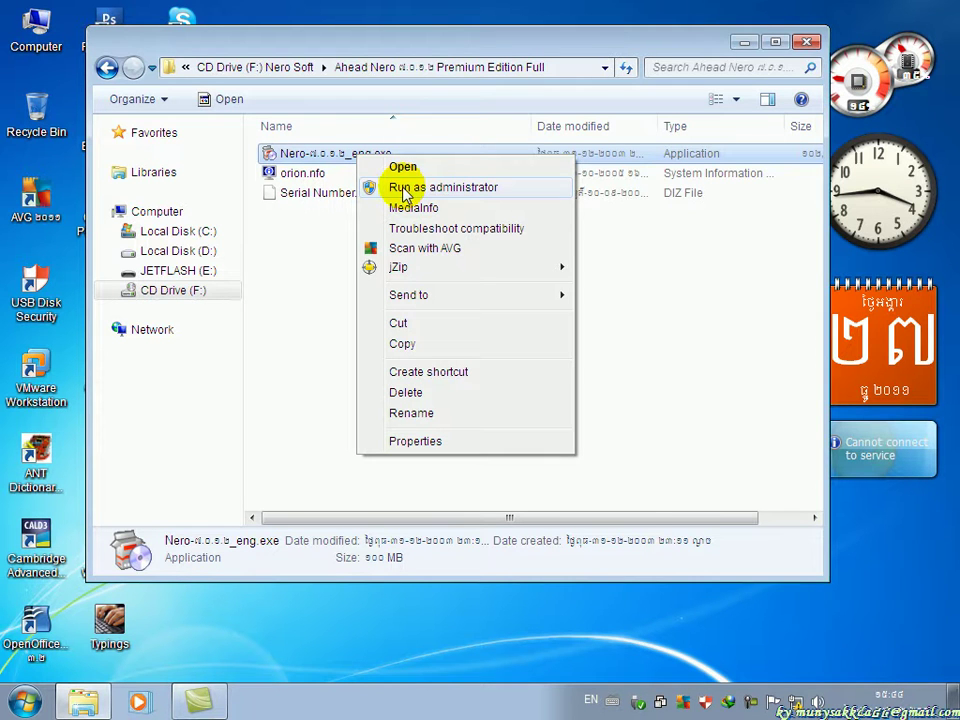
pyautogui.click(440, 187)
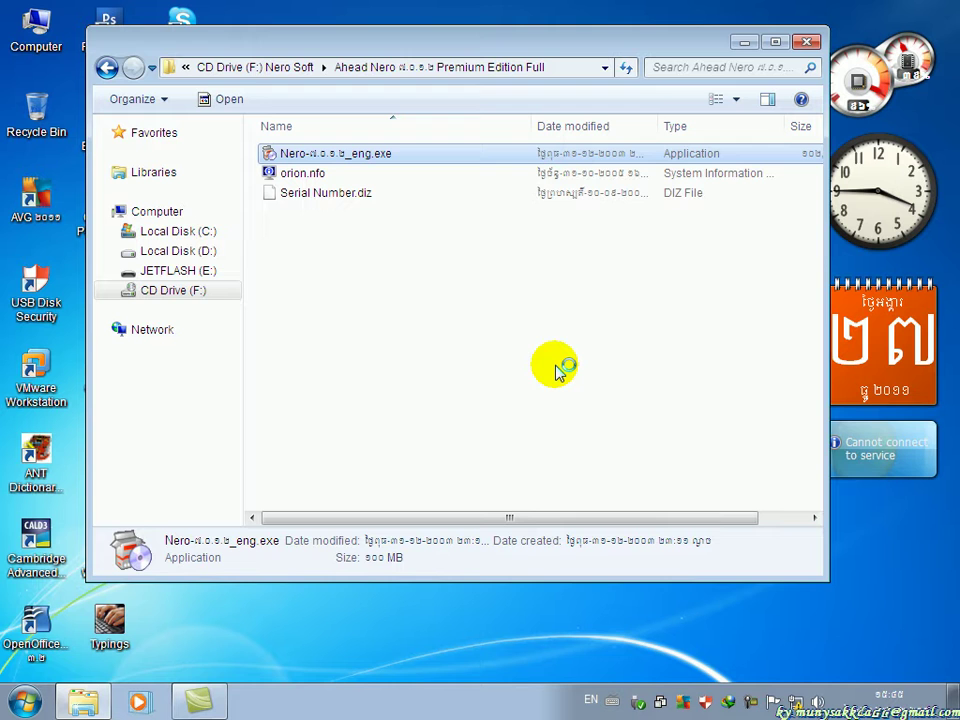
pyautogui.click(208, 428)
pyautogui.click(622, 408)
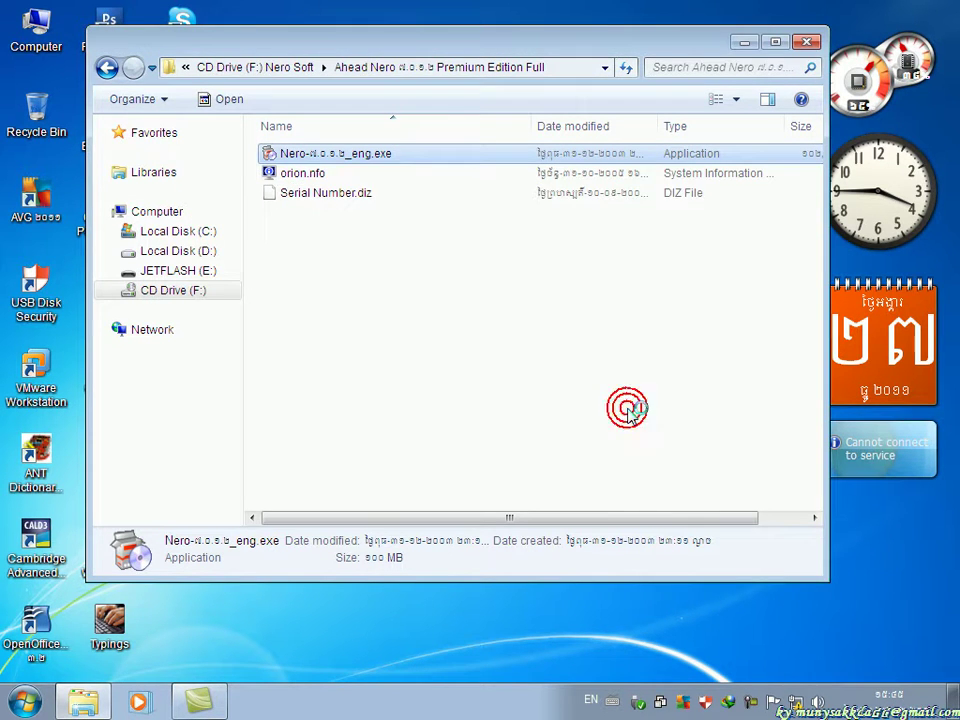
# Step: Try to open the Serial Number.diz file in the Ahead Nero folder
pyautogui.click(318, 195)
pyautogui.doubleClick(315, 196)
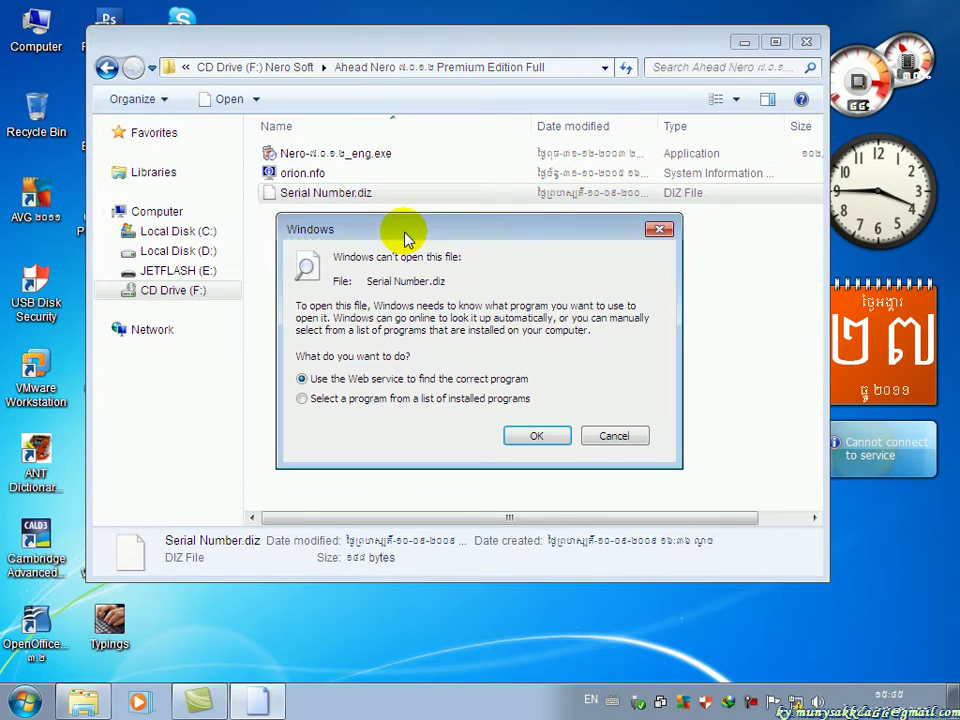
pyautogui.click(619, 438)
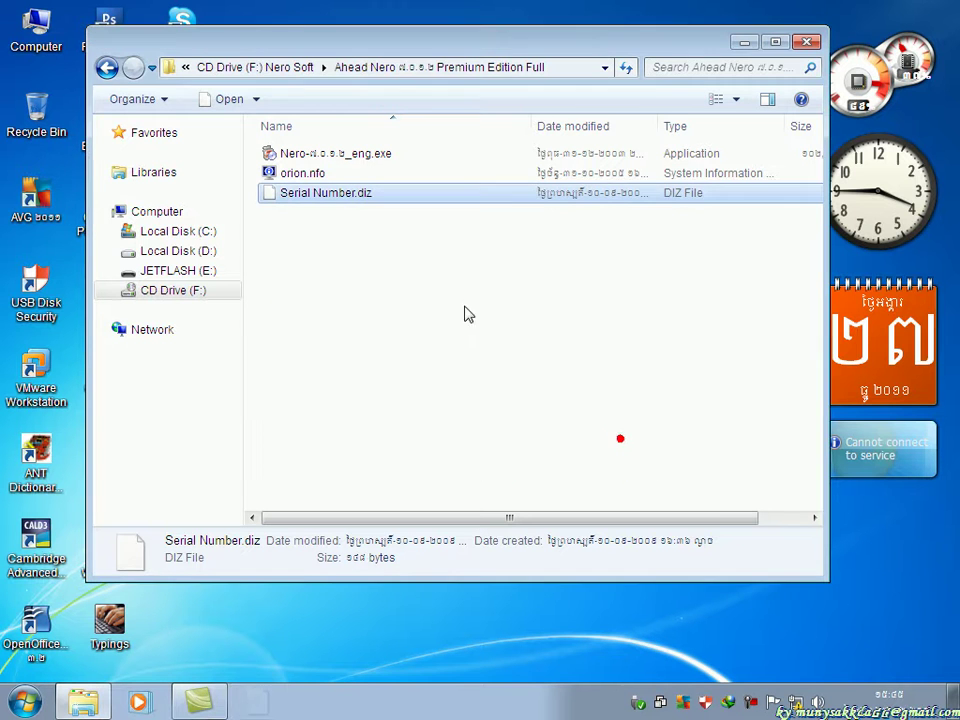
# Step: Go to the Nero ៧.៧.៥.១ Ultra folder on CD Drive (F:) and open Serial Number.txt
pyautogui.click(105, 68)
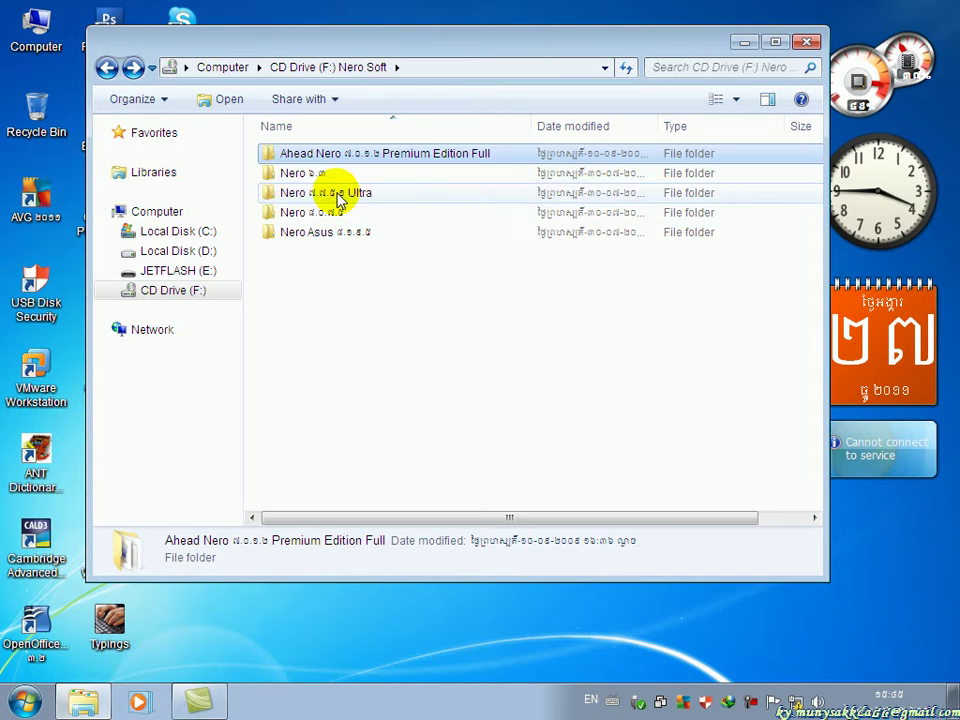
pyautogui.doubleClick(340, 196)
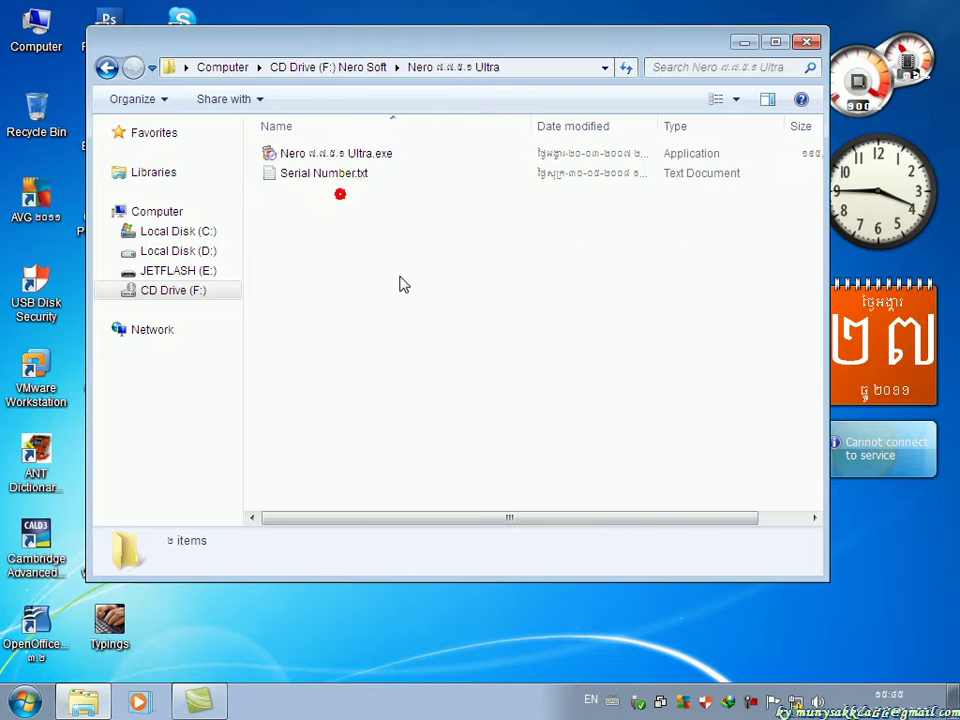
pyautogui.doubleClick(328, 174)
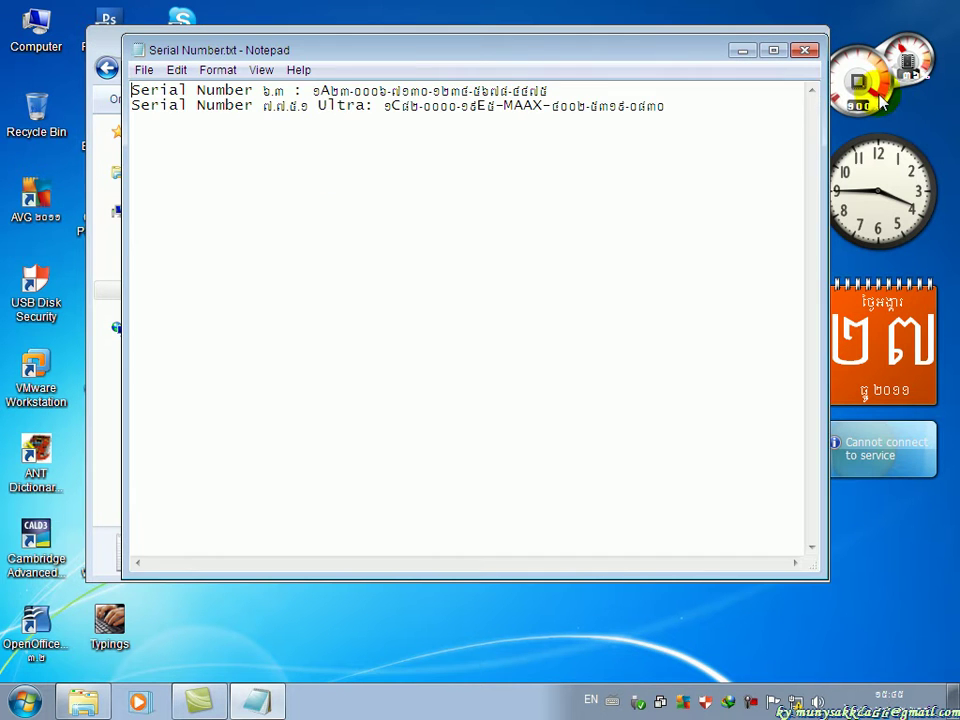
# Step: Copy the Nero ៧.៧.៥.១ Ultra serial number from the text file, and minimize the Notepad and Explorer windows
pyautogui.click(668, 105)
pyautogui.moveTo(668, 105); pyautogui.dragTo(388, 117)
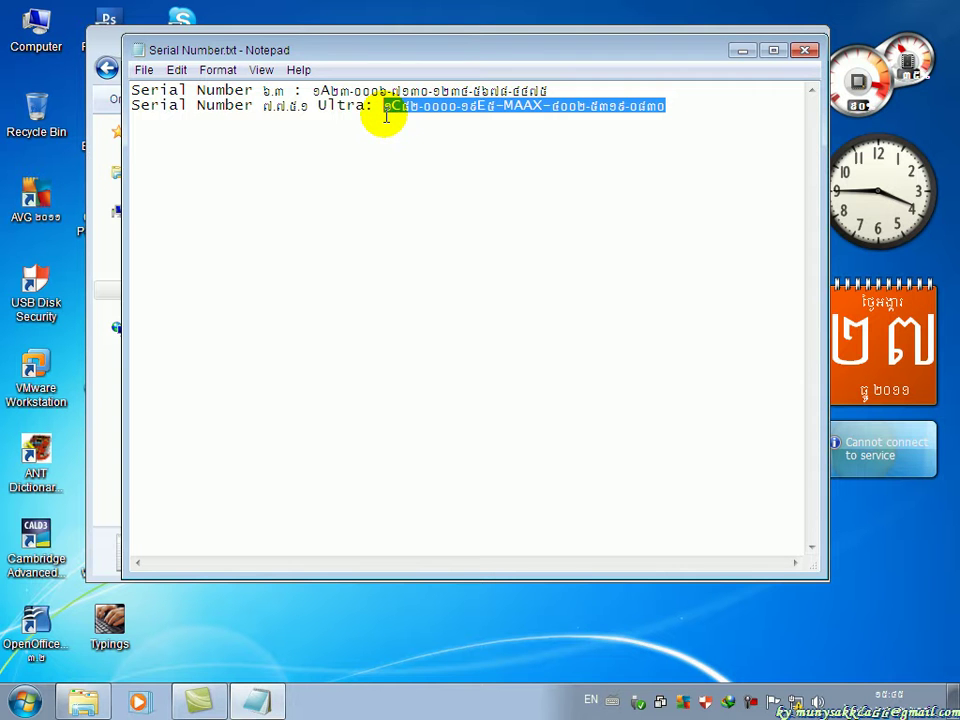
pyautogui.rightClick(413, 113)
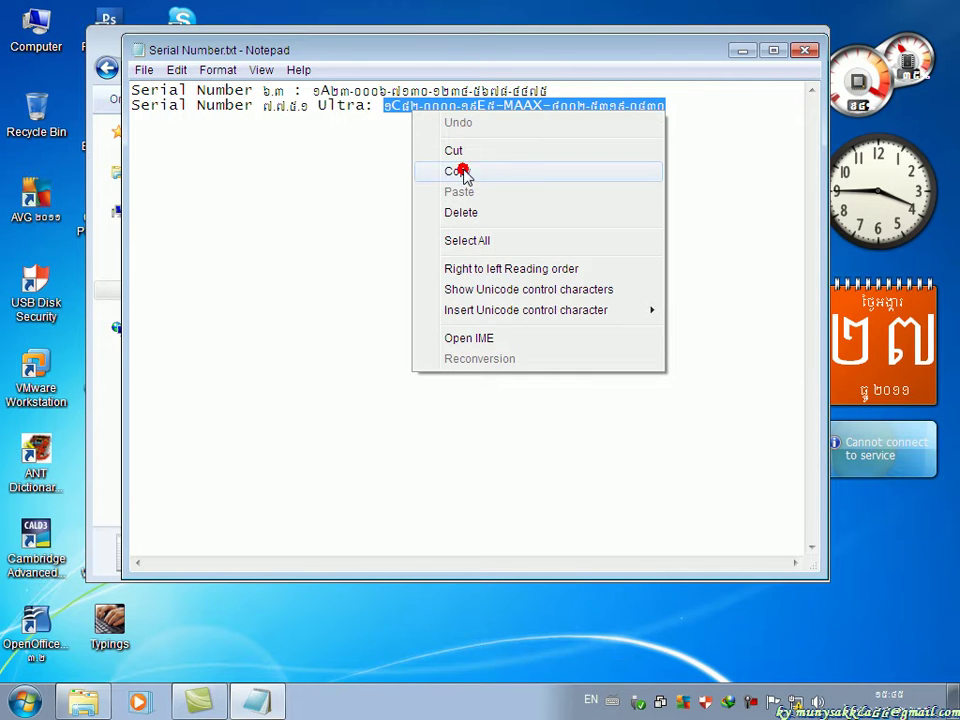
pyautogui.click(458, 171)
pyautogui.click(744, 51)
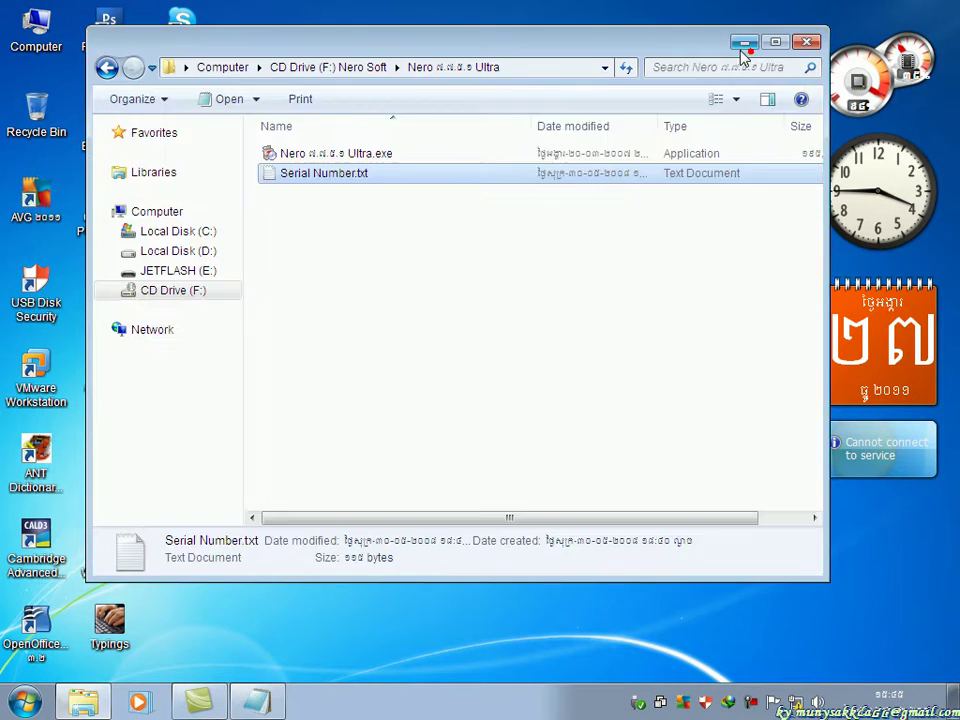
pyautogui.click(744, 44)
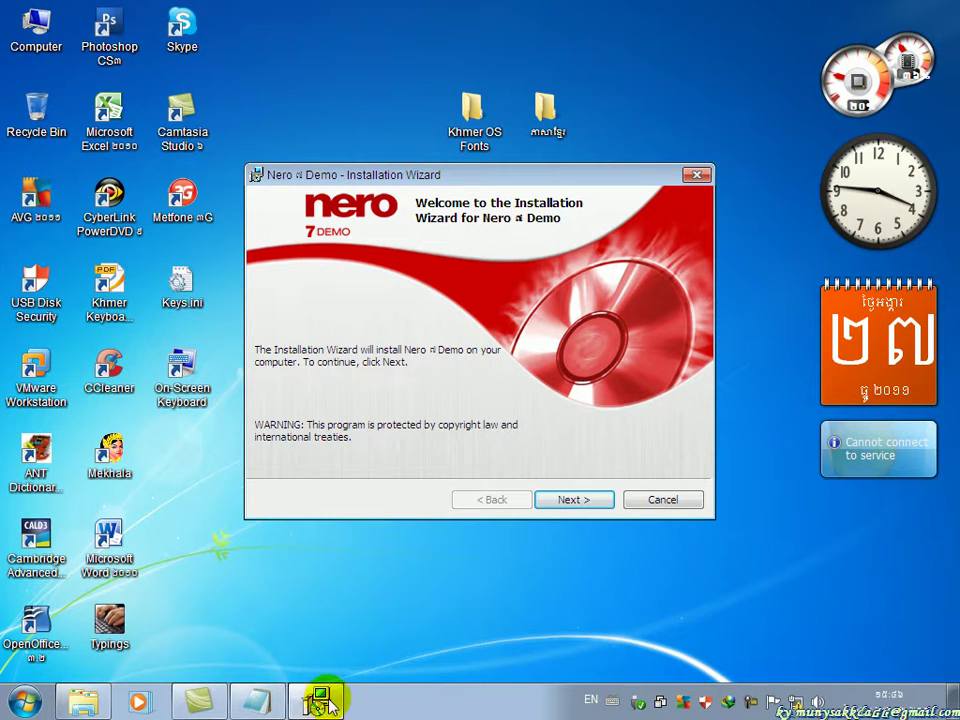
# Step: Start the Nero installation wizard and accept the license agreement, proceeding to the customer information
pyautogui.click(256, 699)
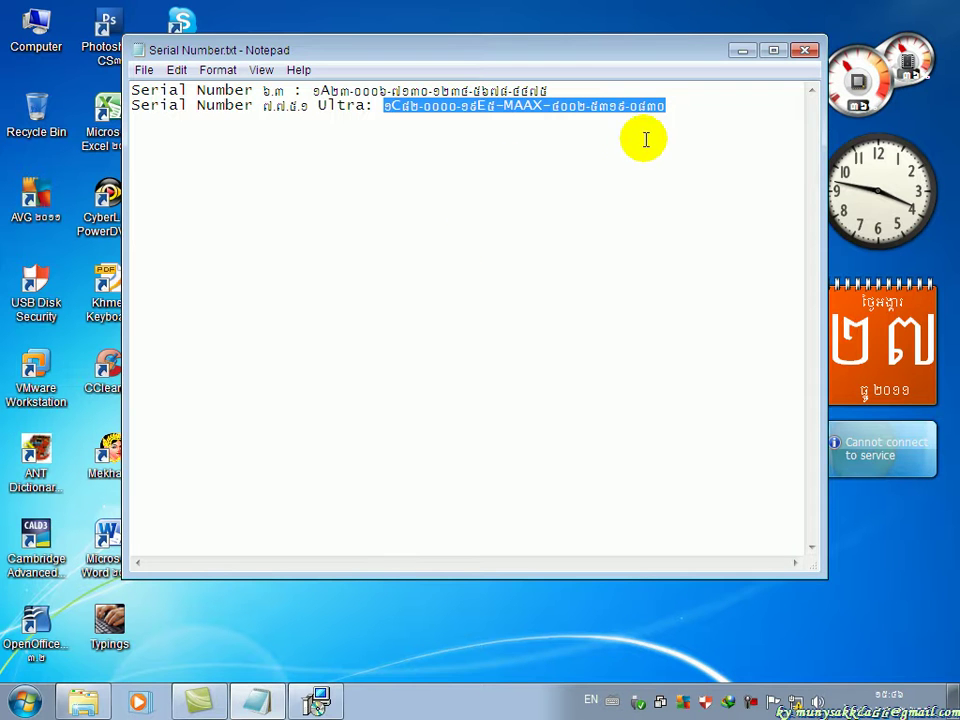
pyautogui.click(743, 50)
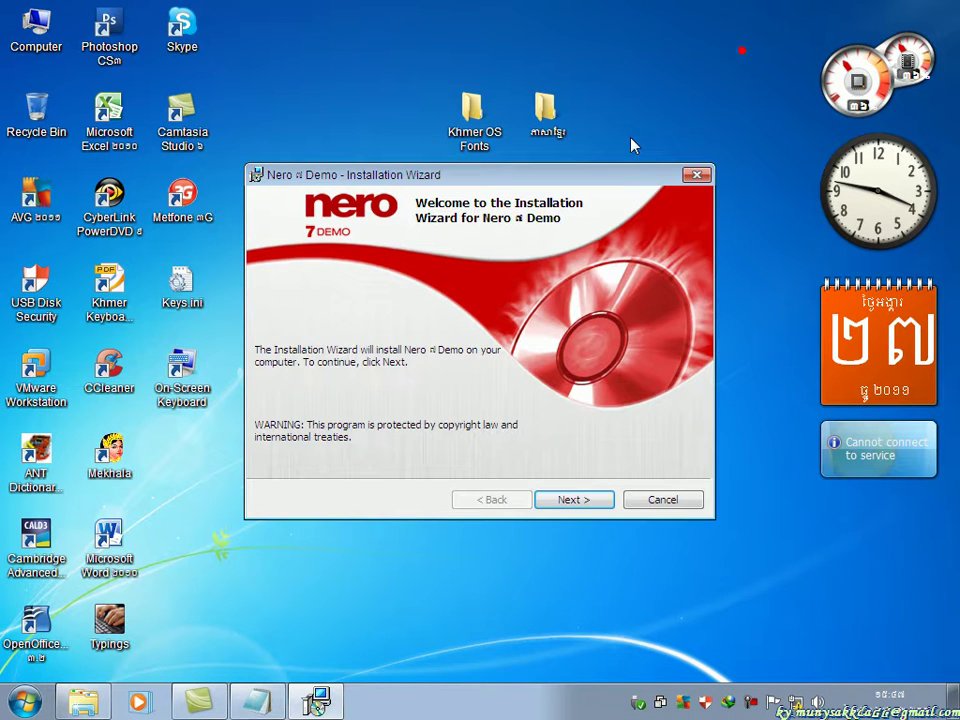
pyautogui.click(568, 497)
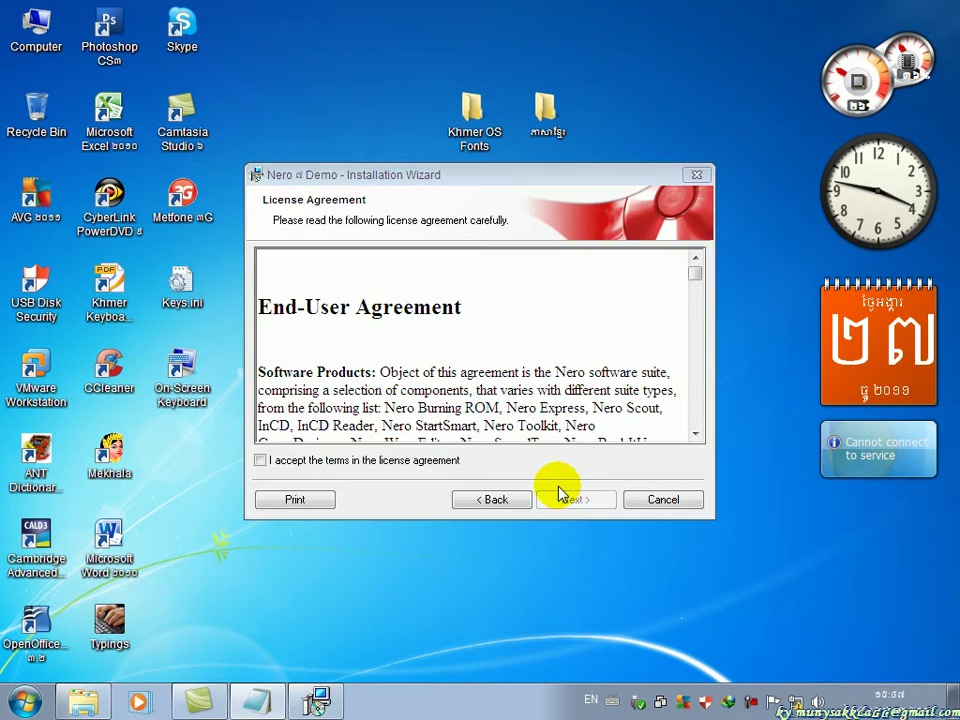
pyautogui.click(283, 460)
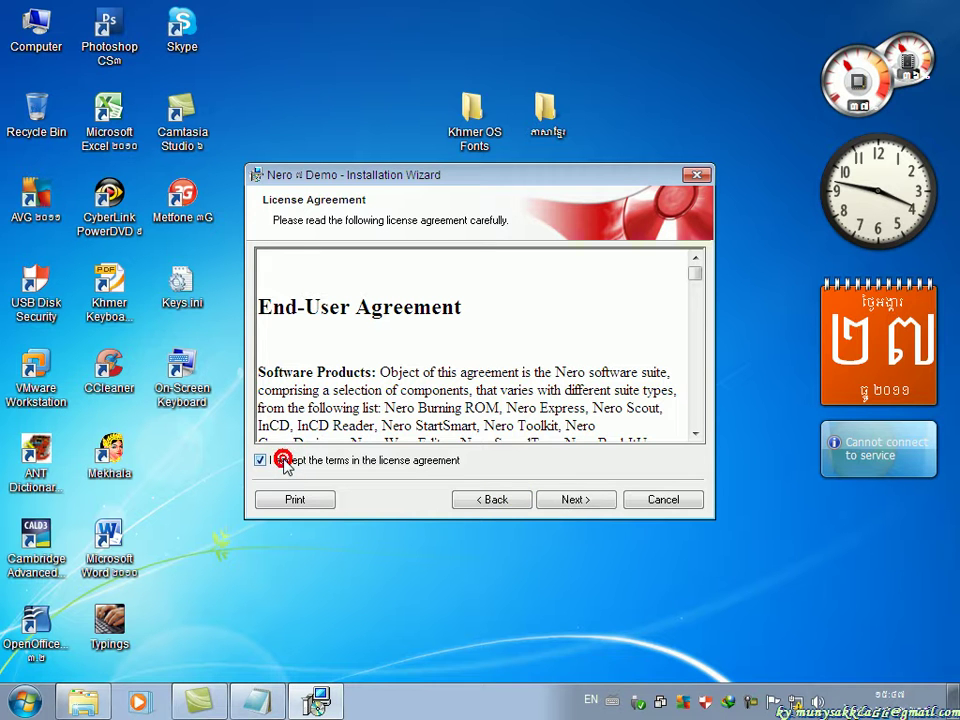
pyautogui.click(576, 500)
pyautogui.click(573, 499)
# Step: Enter ghgf as the organization, replace the serial number with the copied one, and continue to the setup type
pyautogui.doubleClick(317, 273)
pyautogui.click(310, 320)
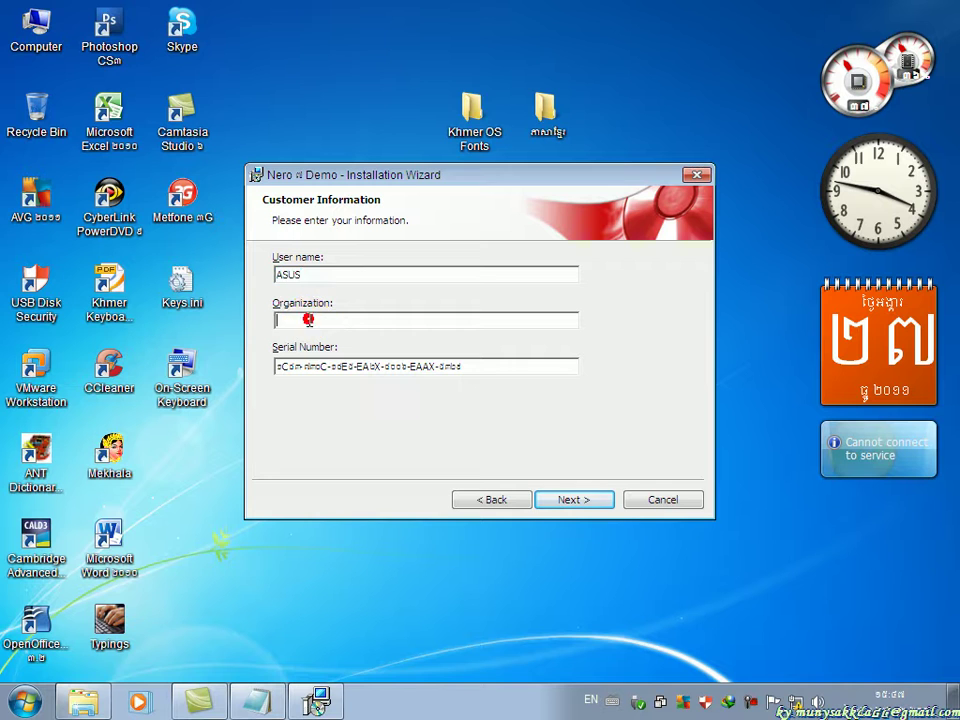
pyautogui.write('ghgf')
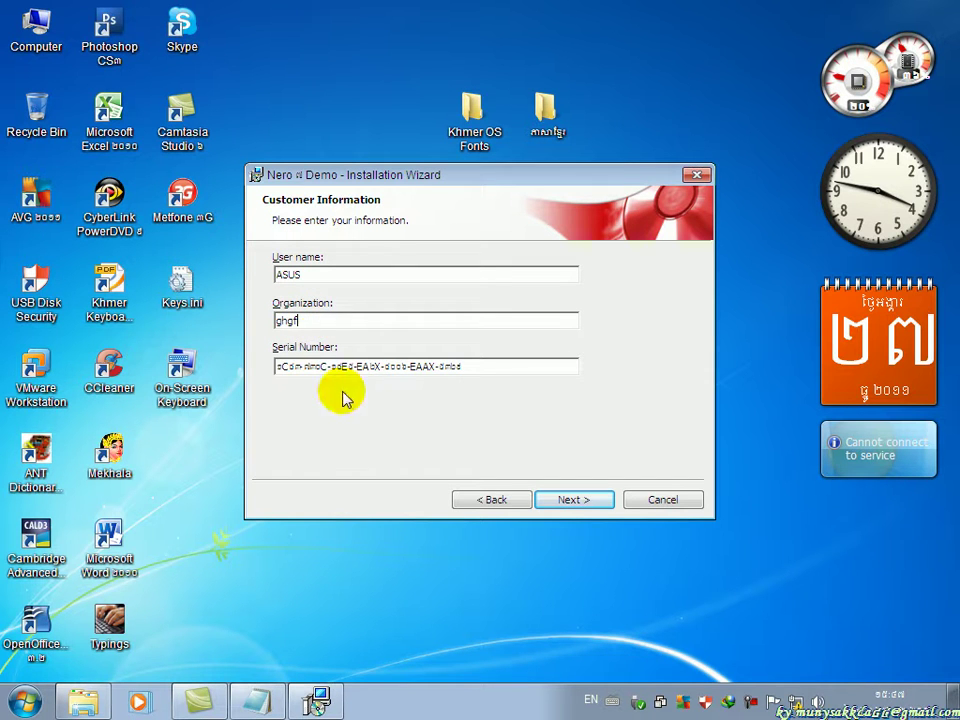
pyautogui.moveTo(481, 367); pyautogui.dragTo(285, 369)
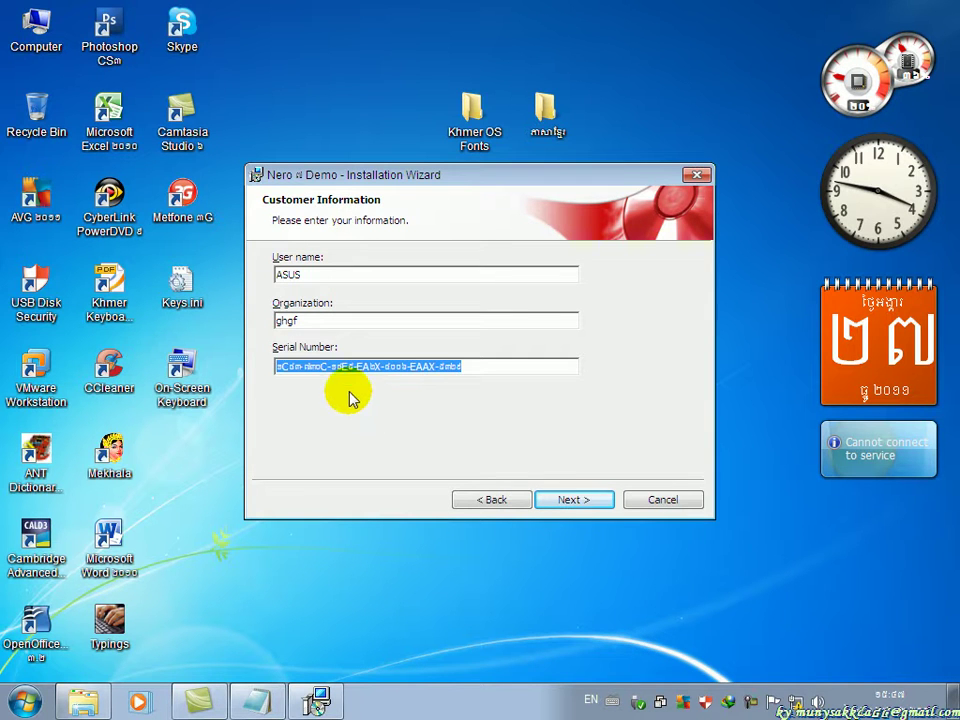
pyautogui.rightClick(350, 366)
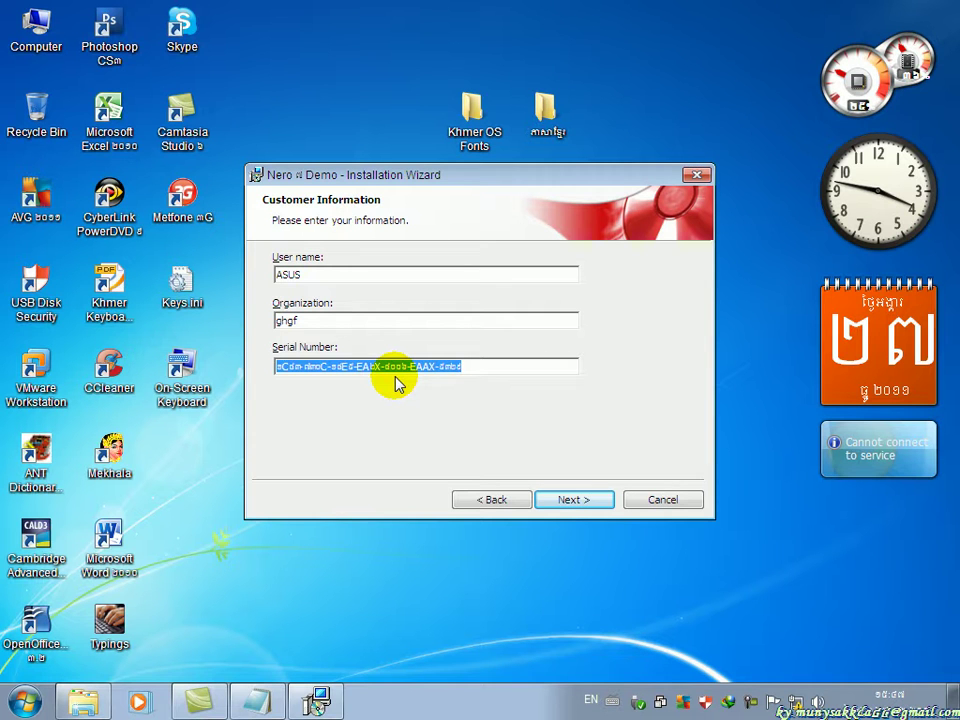
pyautogui.hotkey('ctrl', 'v')
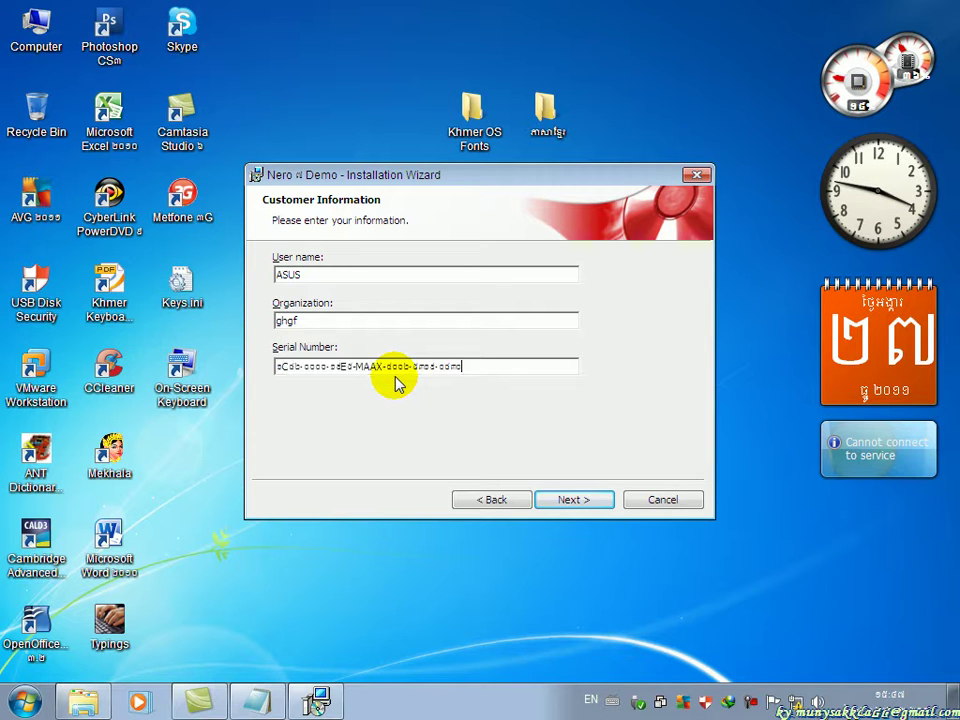
pyautogui.click(572, 500)
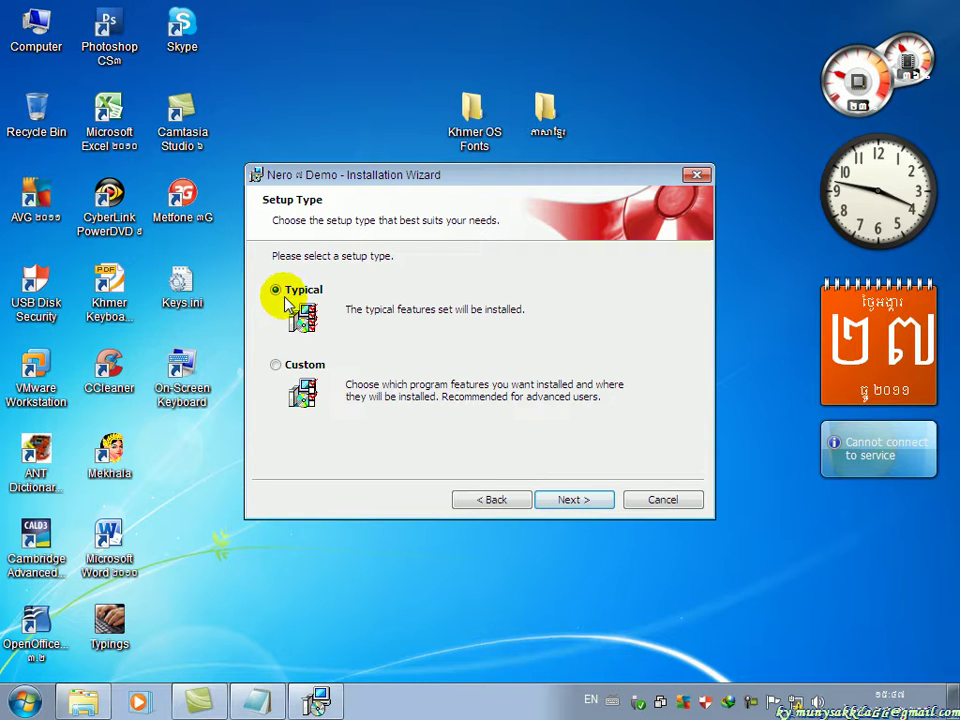
# Step: Compare the Typical and Custom setup types, choose Custom, and continue to the language selection
pyautogui.click(295, 366)
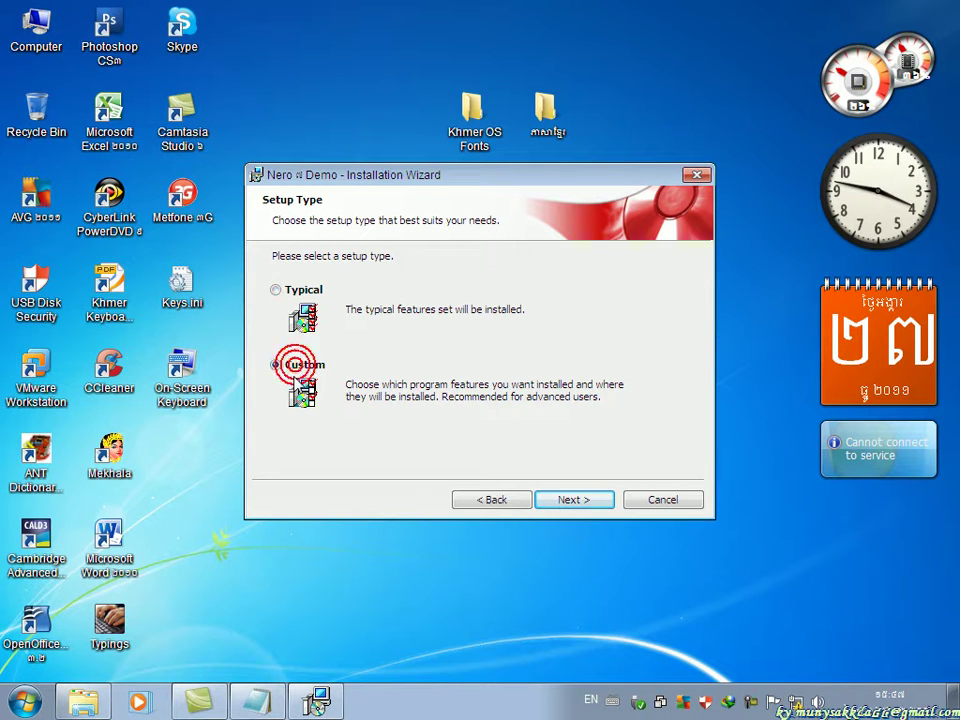
pyautogui.click(287, 291)
pyautogui.click(296, 366)
pyautogui.click(296, 292)
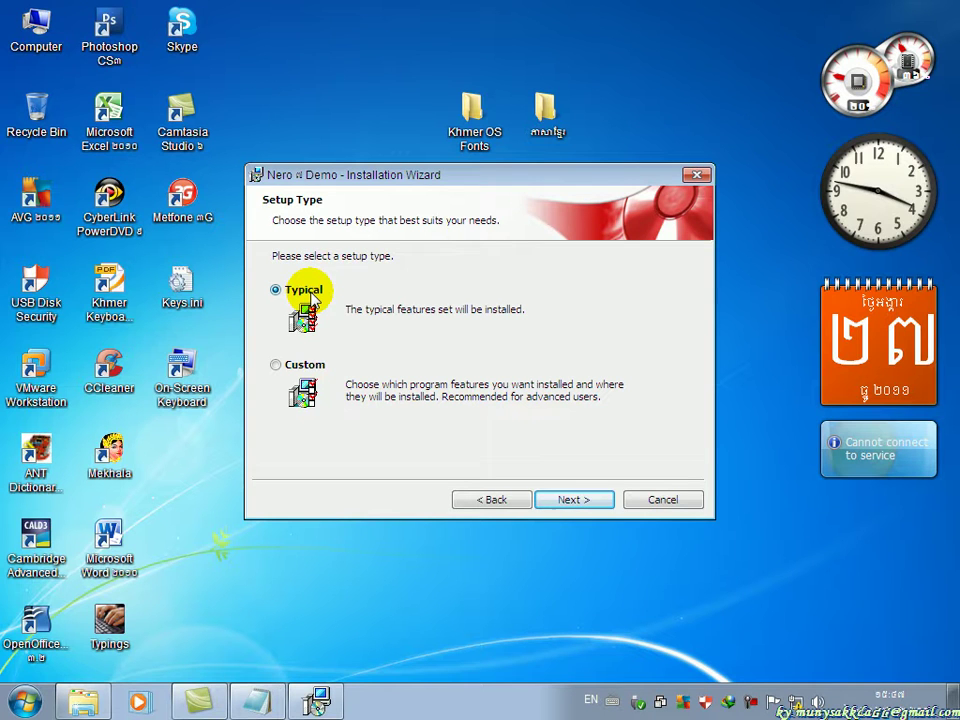
pyautogui.click(280, 366)
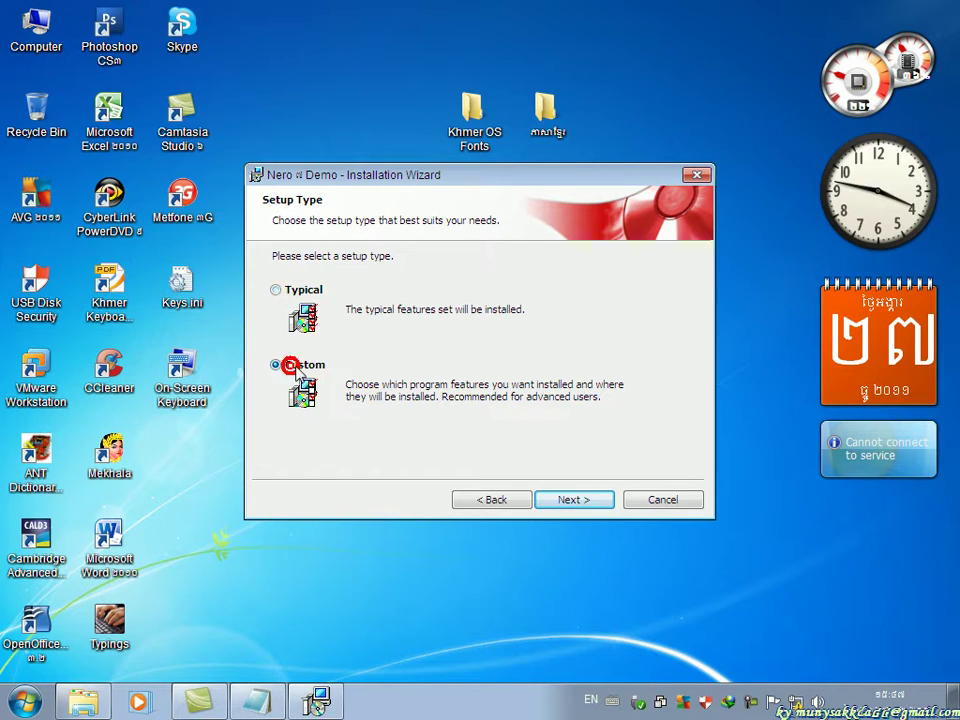
pyautogui.click(577, 502)
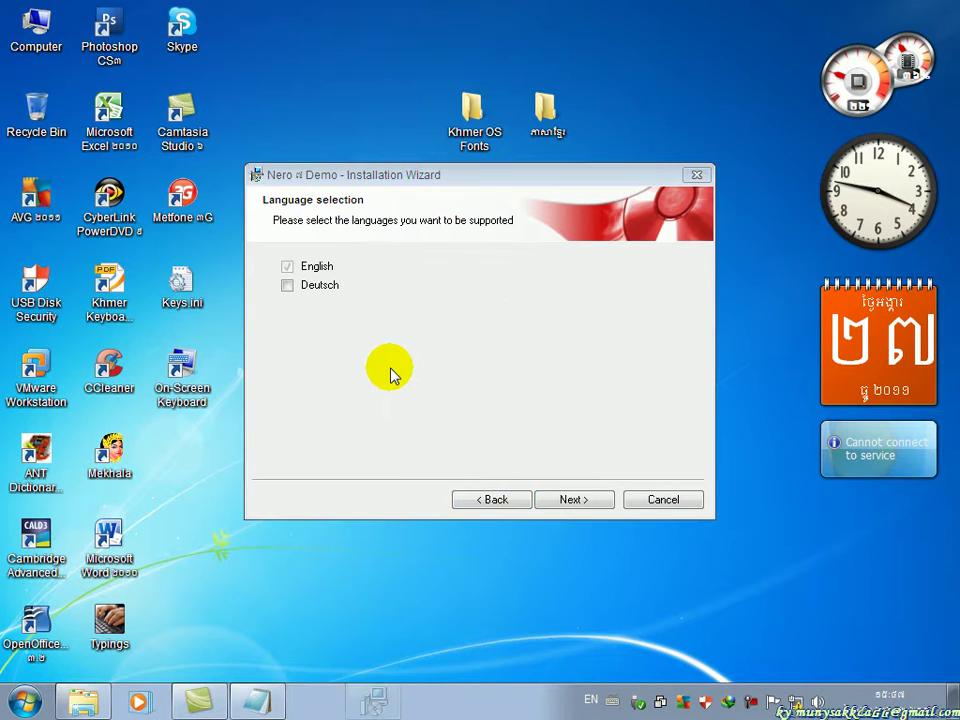
# Step: Leave Deutsch unselected, keeping only English as the supported language, and continue to the feature selection
pyautogui.click(287, 286)
pyautogui.click(288, 287)
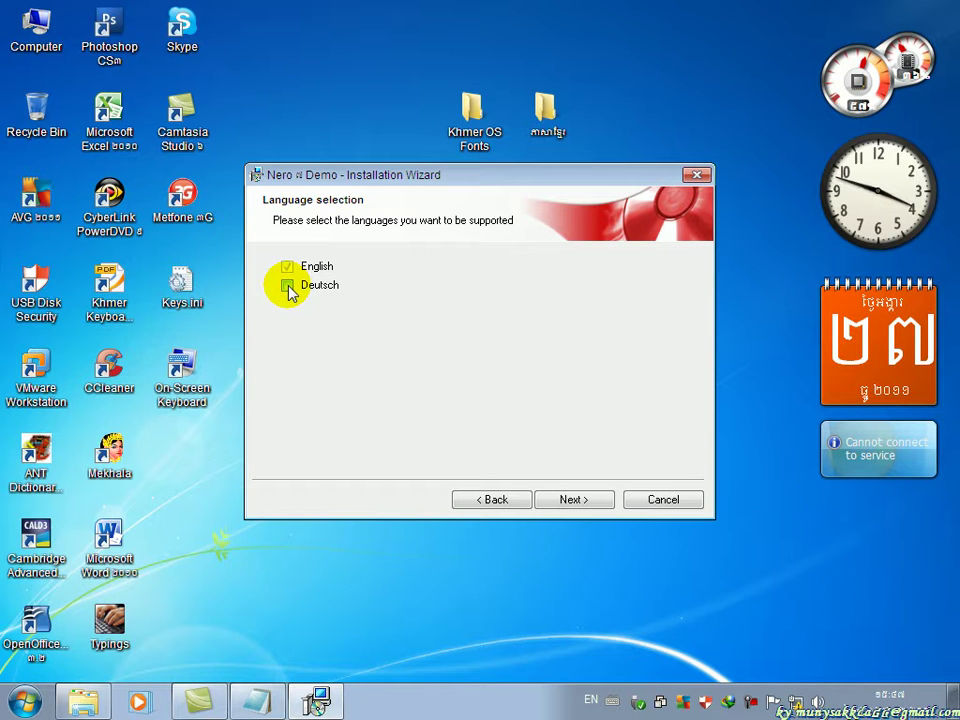
pyautogui.click(575, 500)
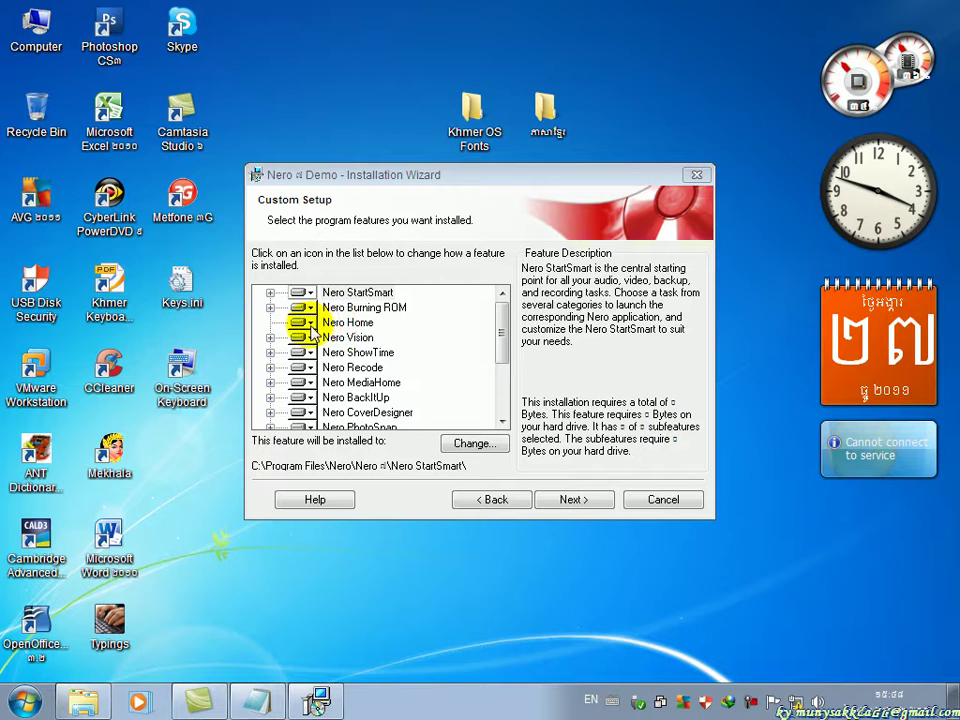
# Step: Exclude Nero Home from the installation and review the remaining program features in the list
pyautogui.click(308, 321)
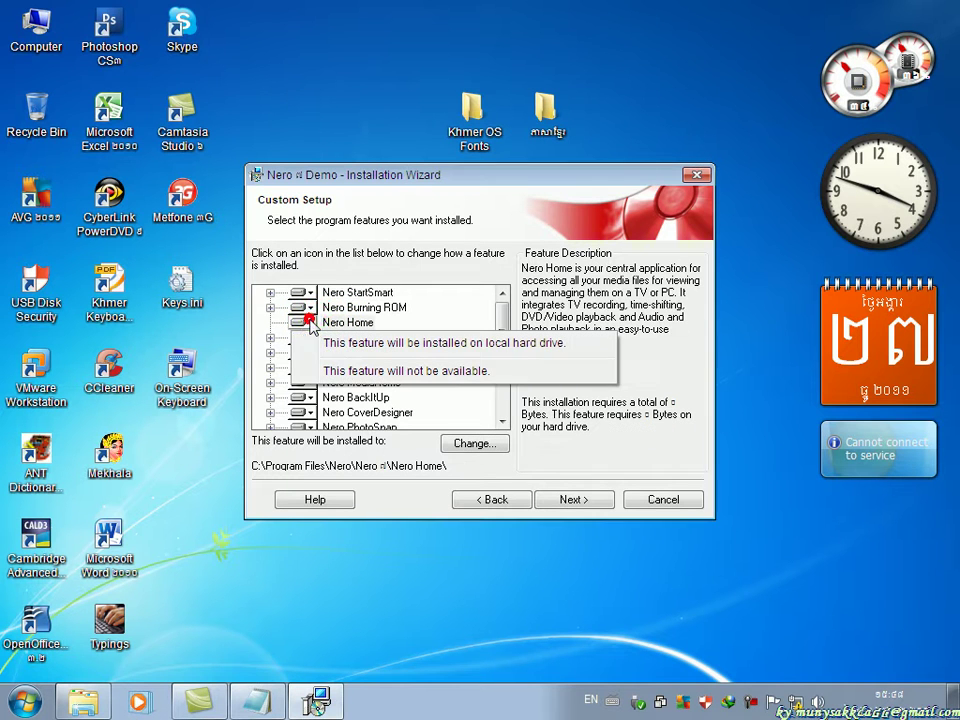
pyautogui.click(392, 378)
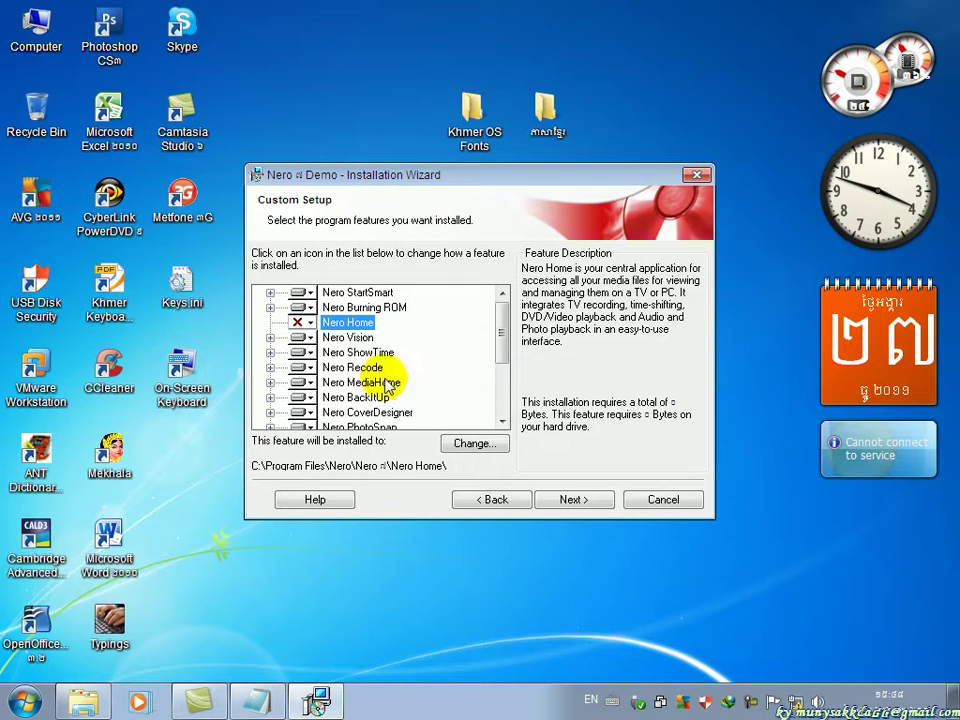
pyautogui.click(508, 330)
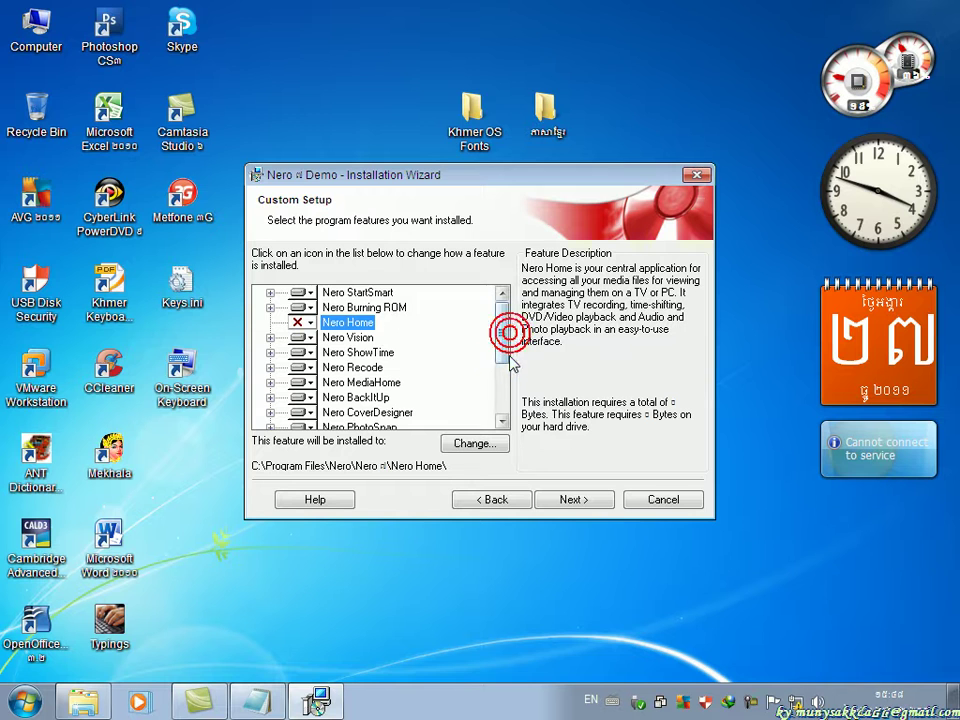
pyautogui.scroll(-1, 498, 356)
pyautogui.scroll(-1, 501, 369)
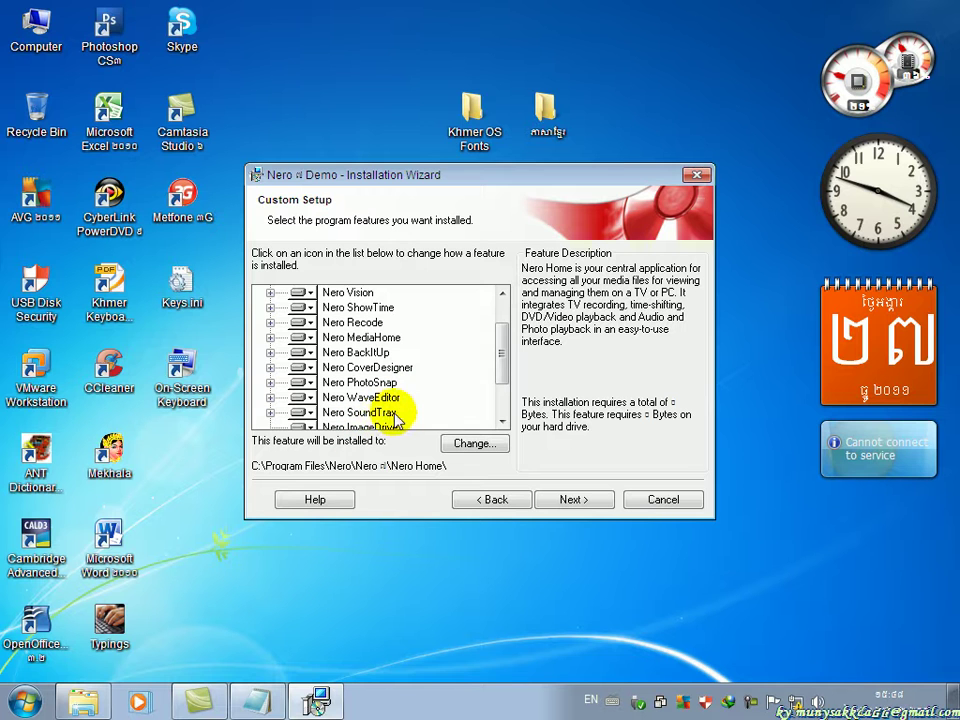
pyautogui.moveTo(505, 360); pyautogui.dragTo(510, 373)
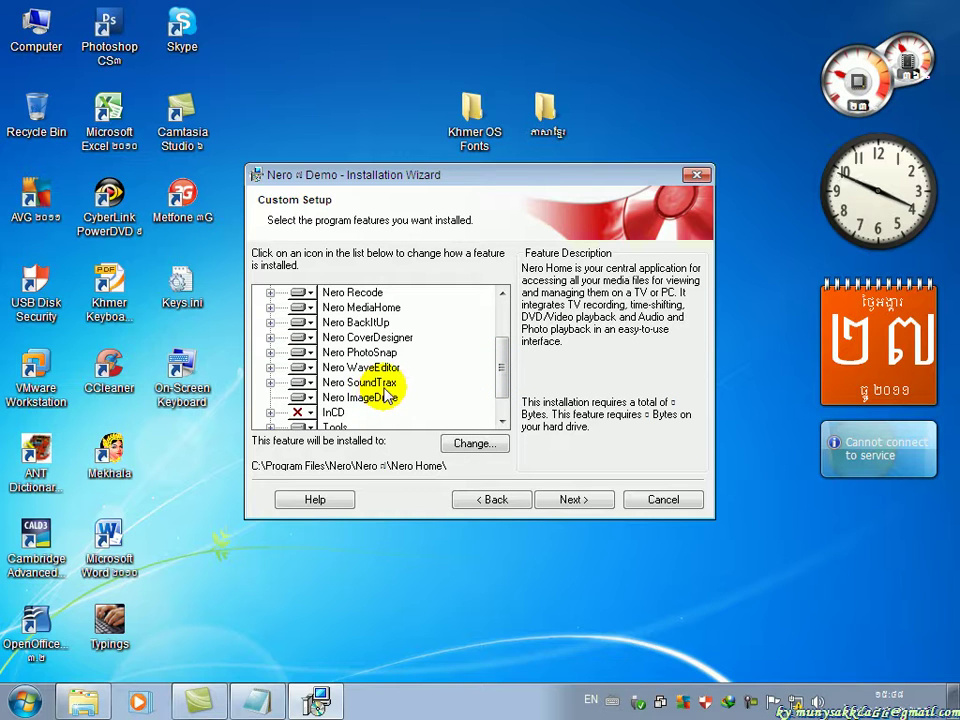
# Step: Check the installation options for InCD and look through the remaining features down to Special Features
pyautogui.click(313, 418)
pyautogui.click(300, 414)
pyautogui.click(300, 414)
pyautogui.click(504, 369)
pyautogui.scroll(-1, 506, 377)
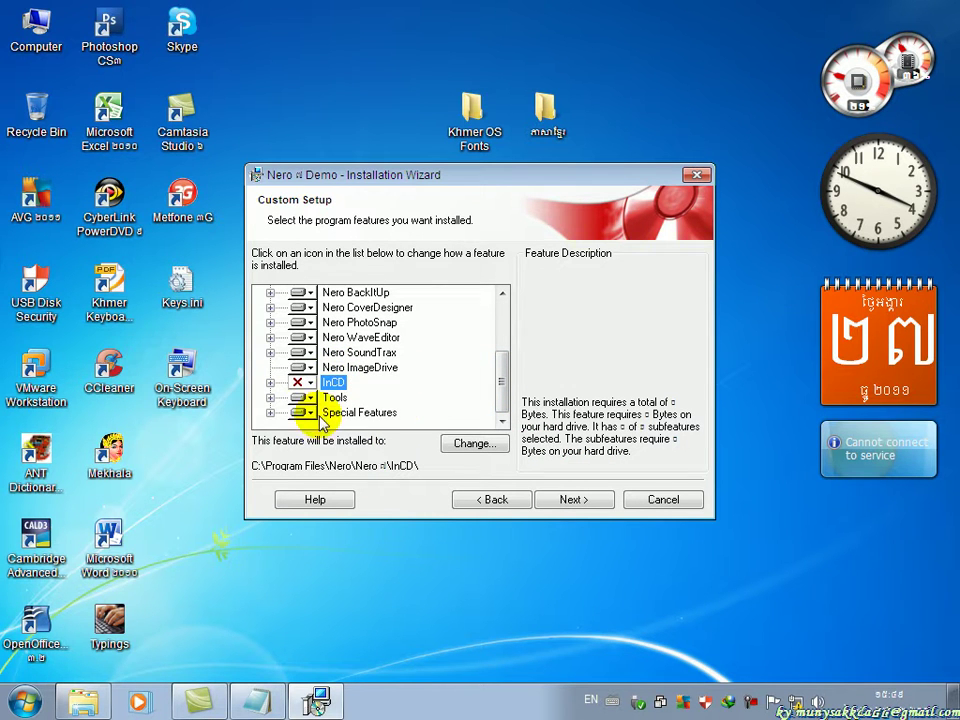
# Step: Examine the installation options for Nero Vision and its Help subfeature without changing them
pyautogui.moveTo(506, 392); pyautogui.dragTo(507, 335)
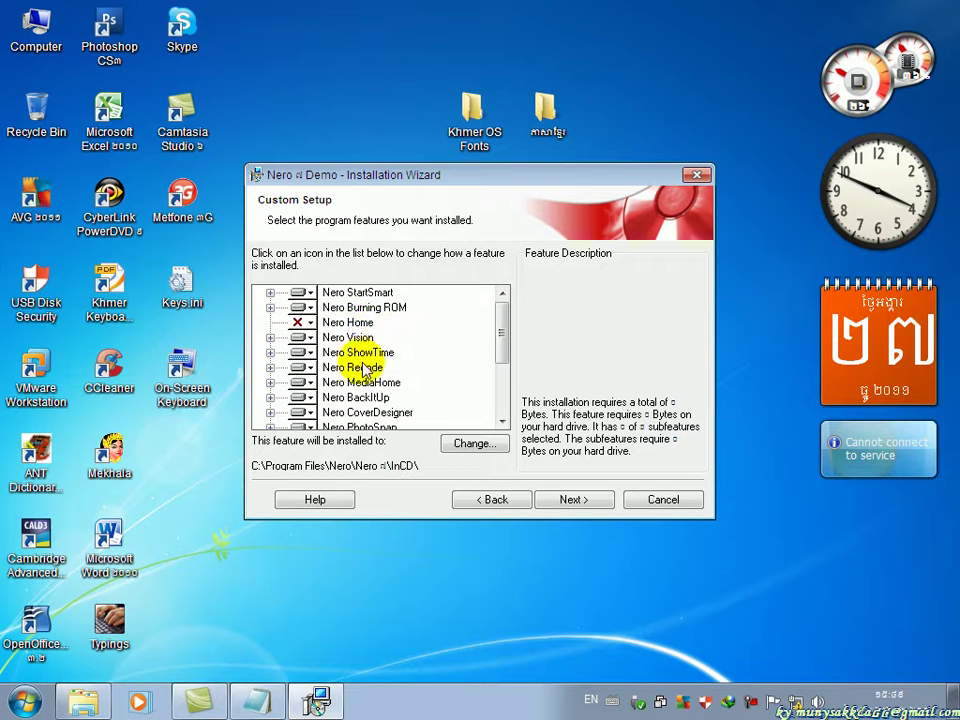
pyautogui.click(311, 338)
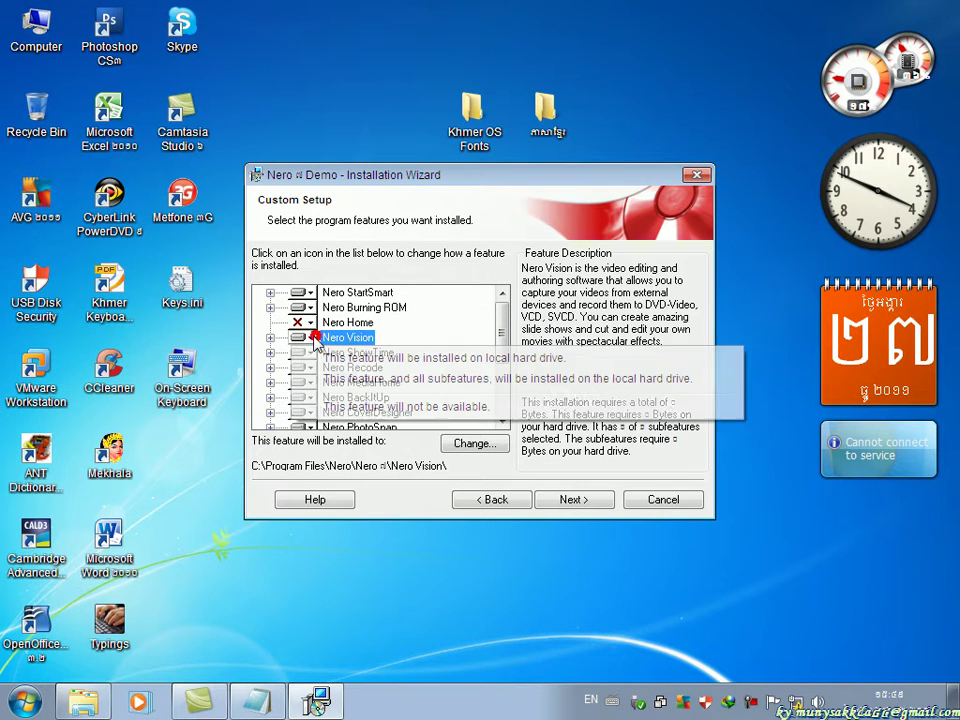
pyautogui.click(311, 338)
pyautogui.click(311, 338)
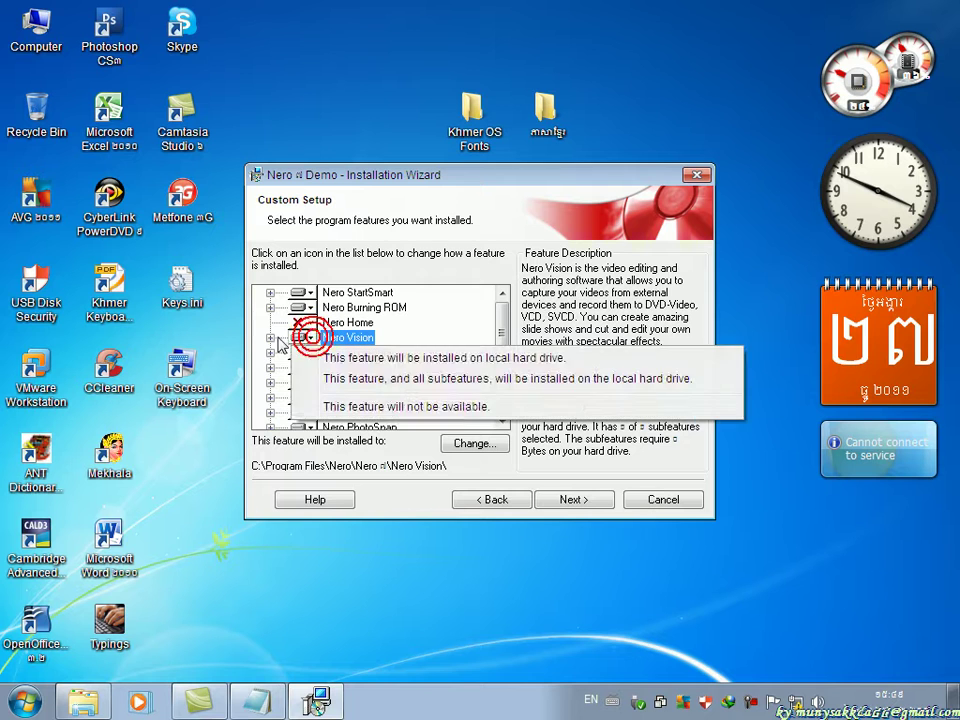
pyautogui.click(270, 338)
pyautogui.click(335, 353)
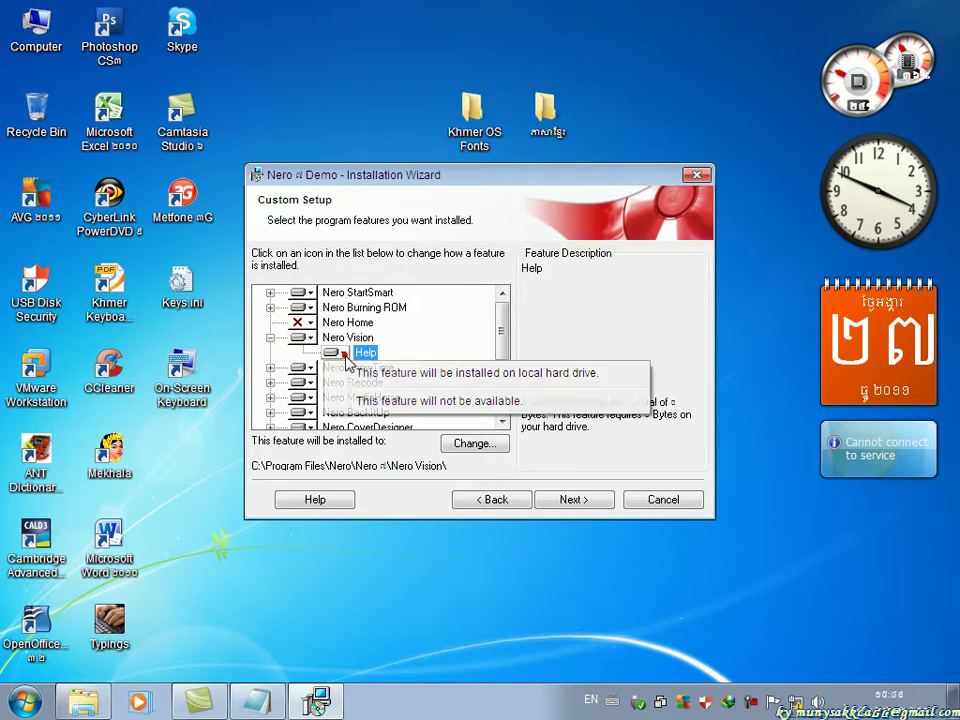
pyautogui.click(270, 338)
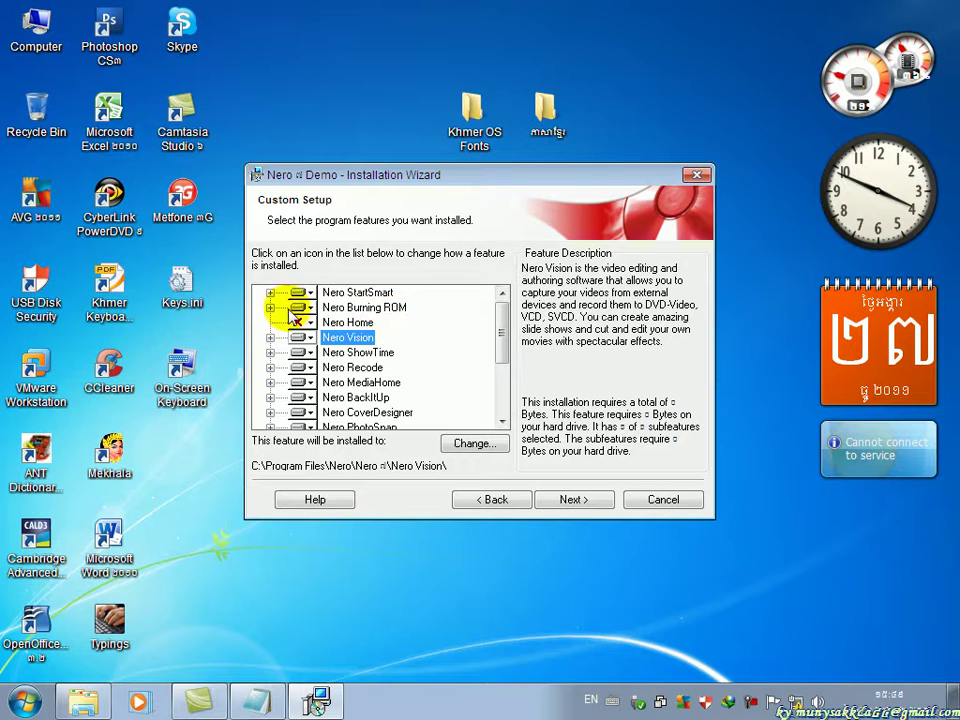
# Step: Expand the Tools feature and review its subfeatures and installation options
pyautogui.moveTo(500, 335); pyautogui.dragTo(499, 386)
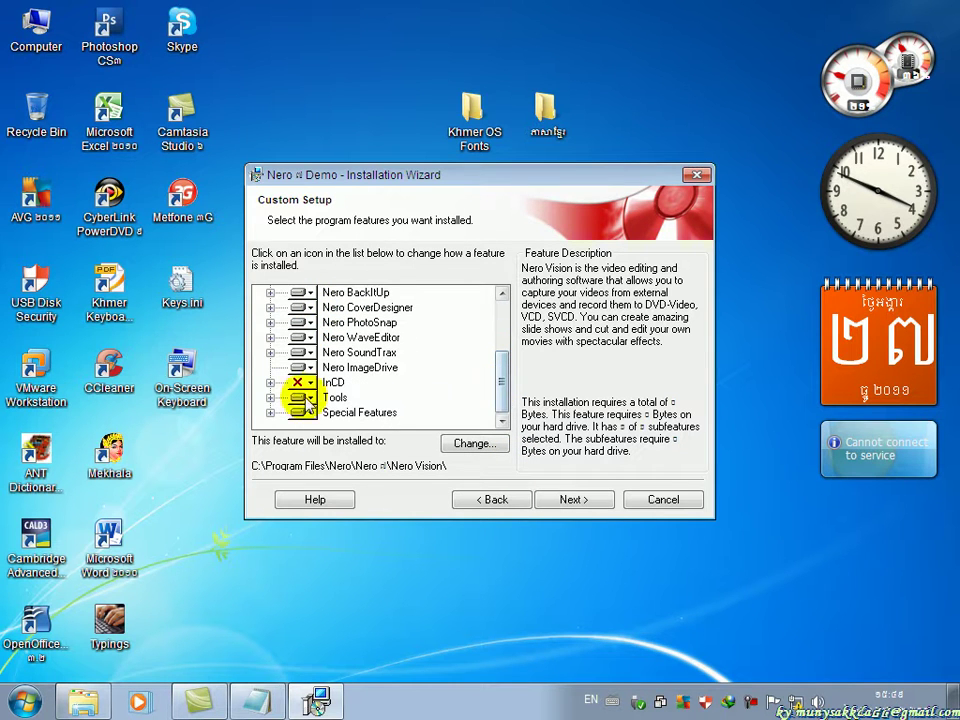
pyautogui.click(270, 397)
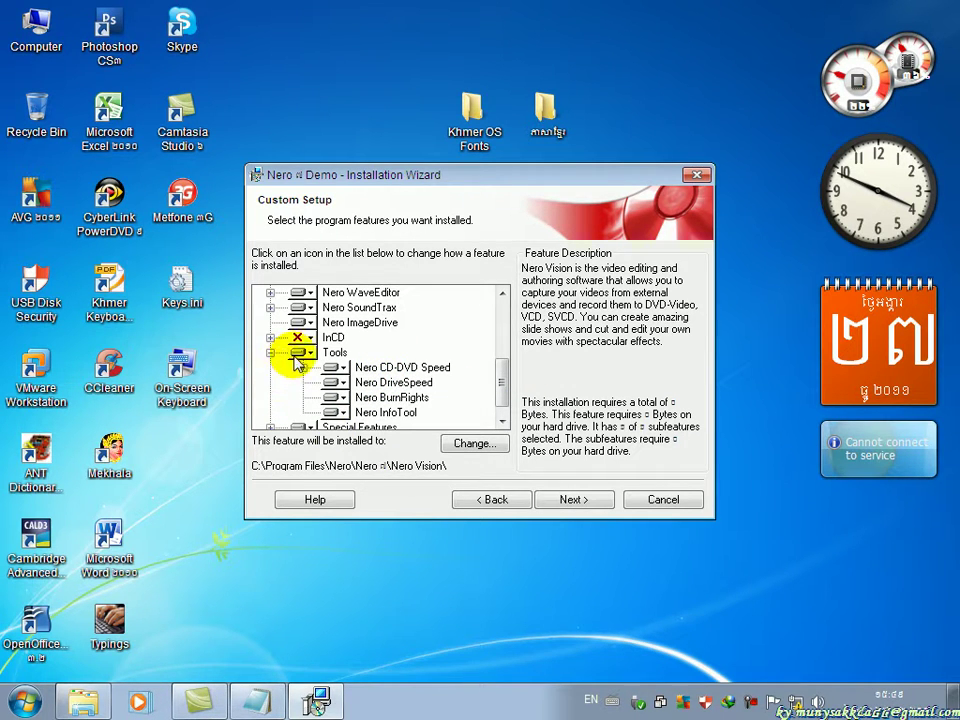
pyautogui.click(301, 353)
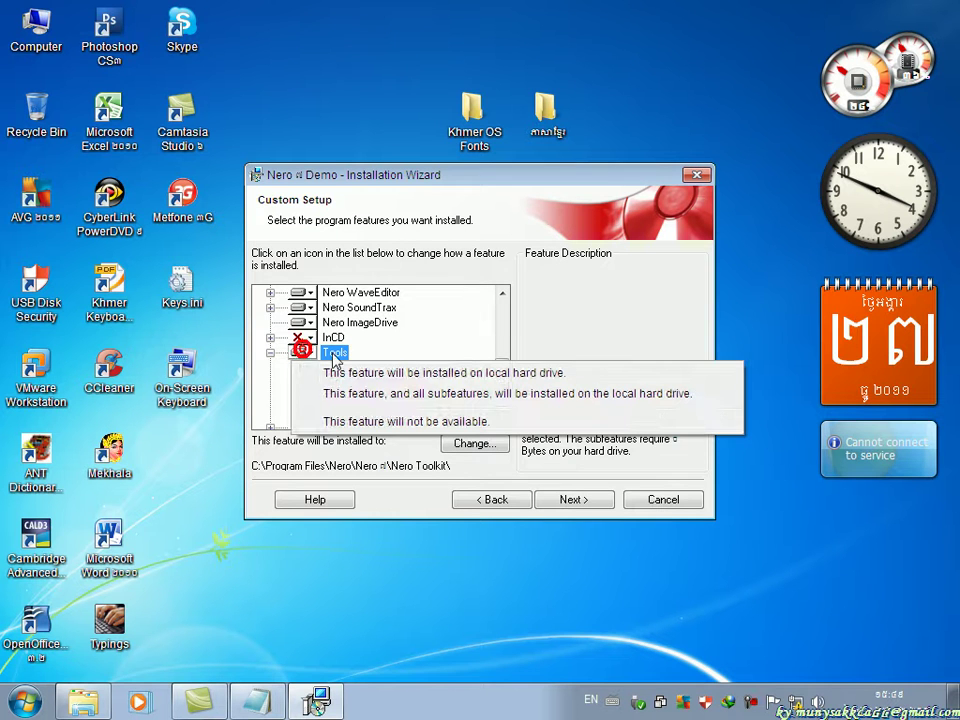
pyautogui.click(576, 315)
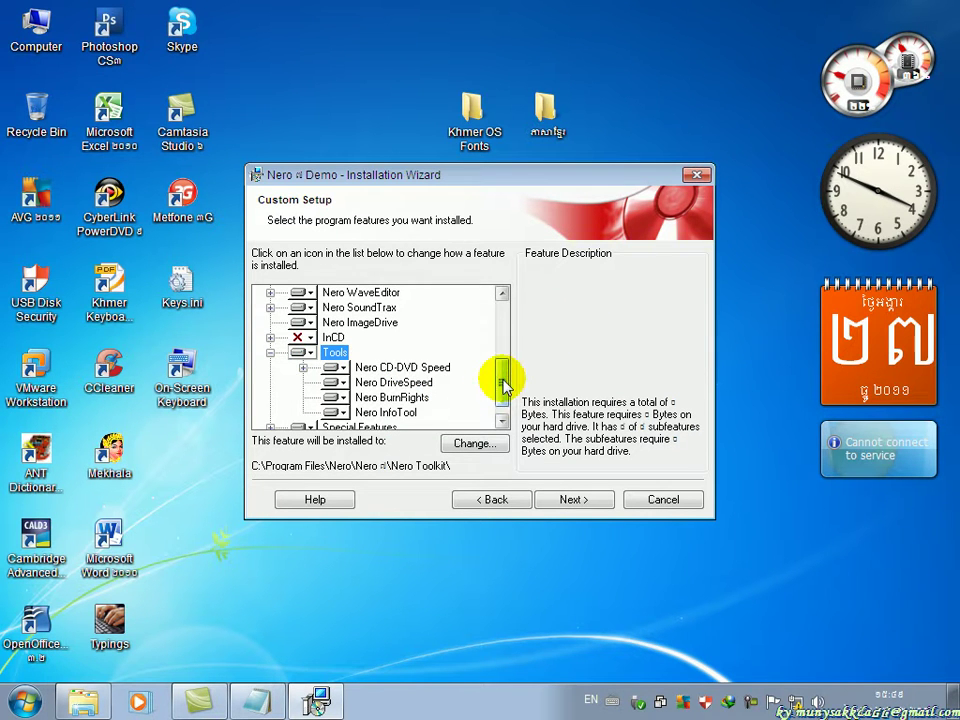
pyautogui.scroll(-1, 501, 385)
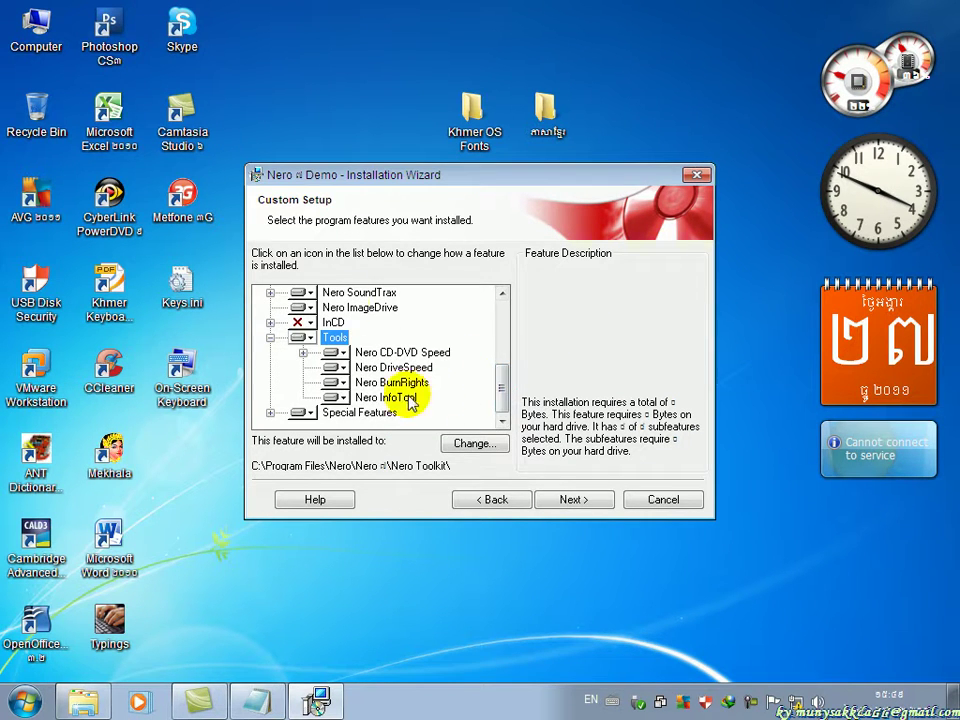
# Step: Set Nero Home to be installed on the local hard drive, and make it unavailable again
pyautogui.moveTo(498, 392)
pyautogui.mouseDown()
pyautogui.moveTo(509, 342)
pyautogui.moveTo(499, 343)
pyautogui.mouseUp()
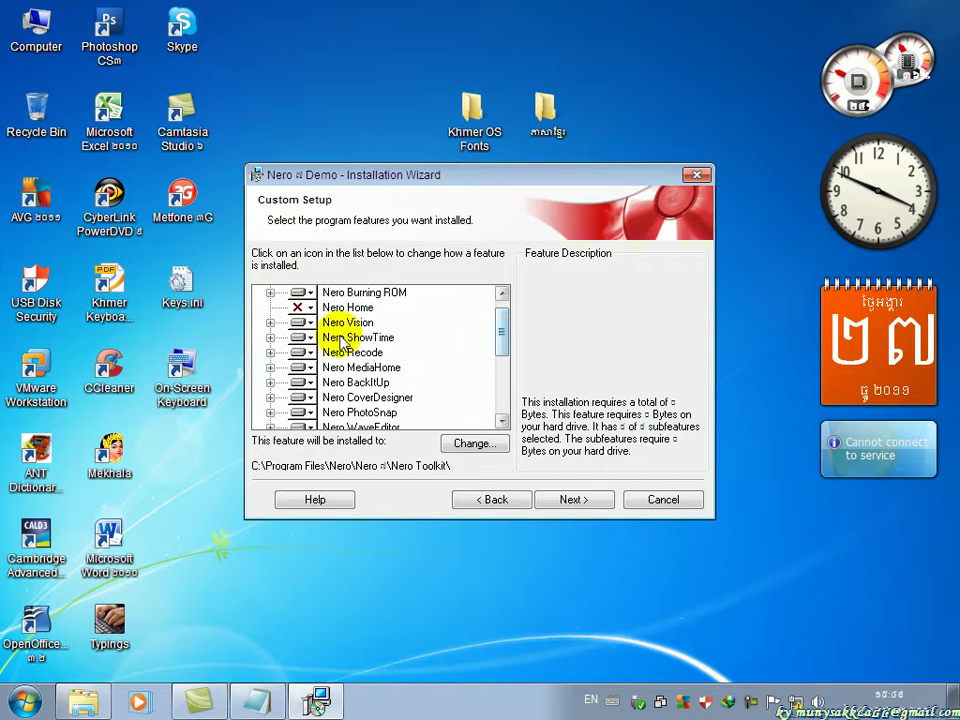
pyautogui.click(300, 308)
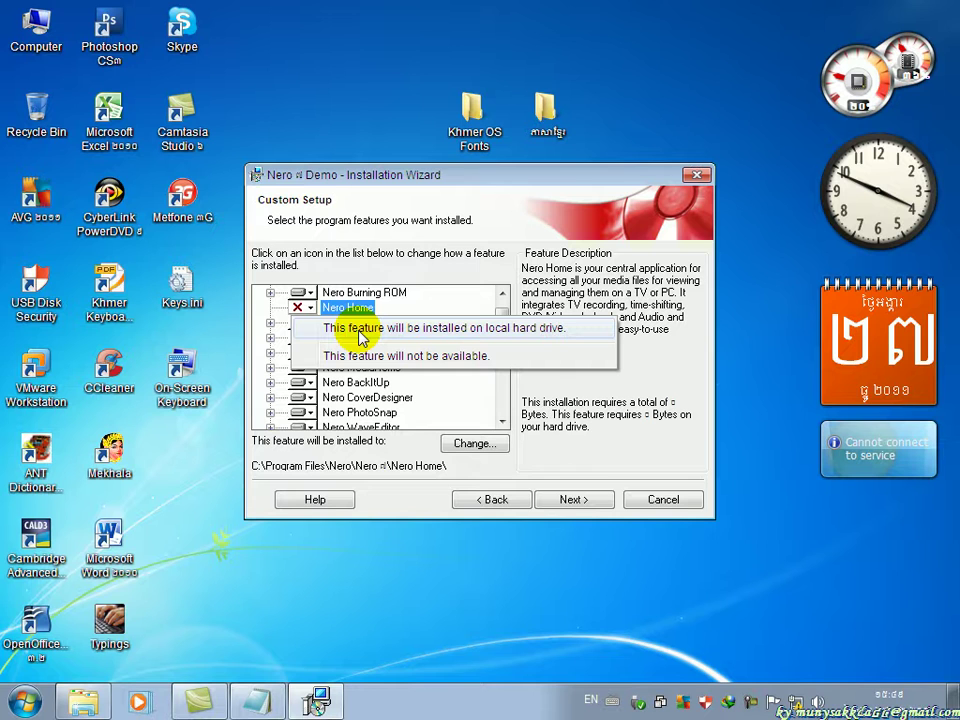
pyautogui.click(358, 336)
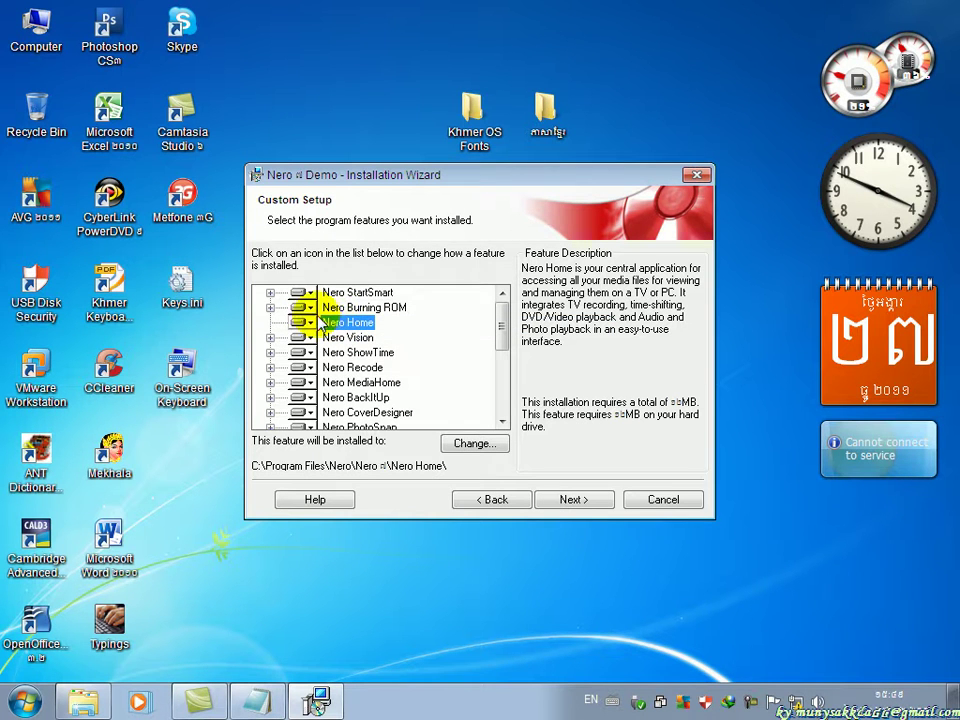
pyautogui.click(309, 322)
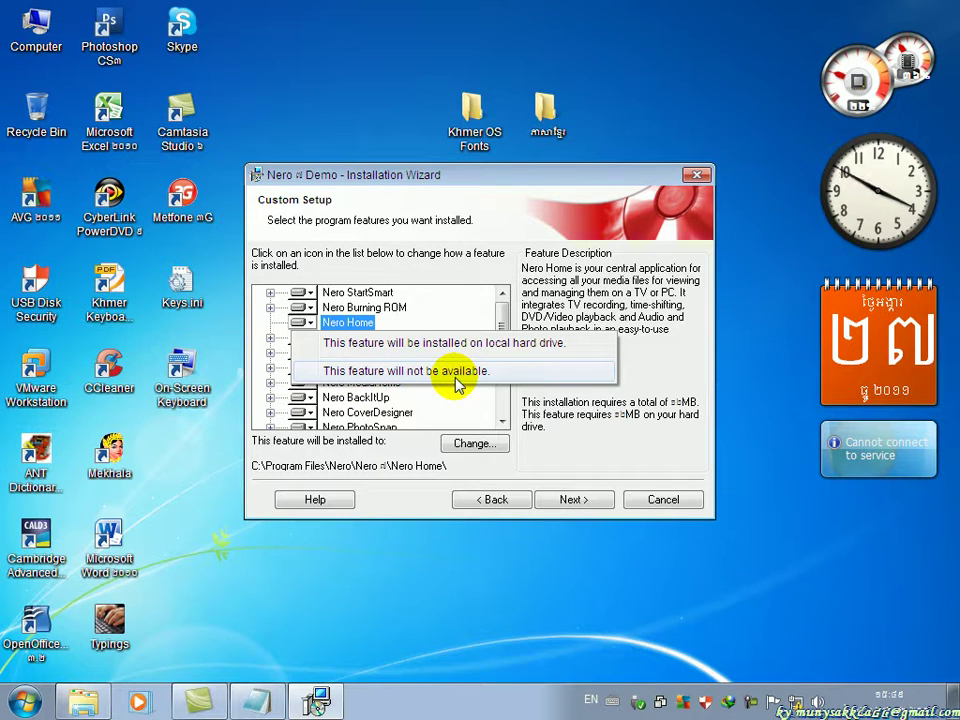
pyautogui.click(380, 371)
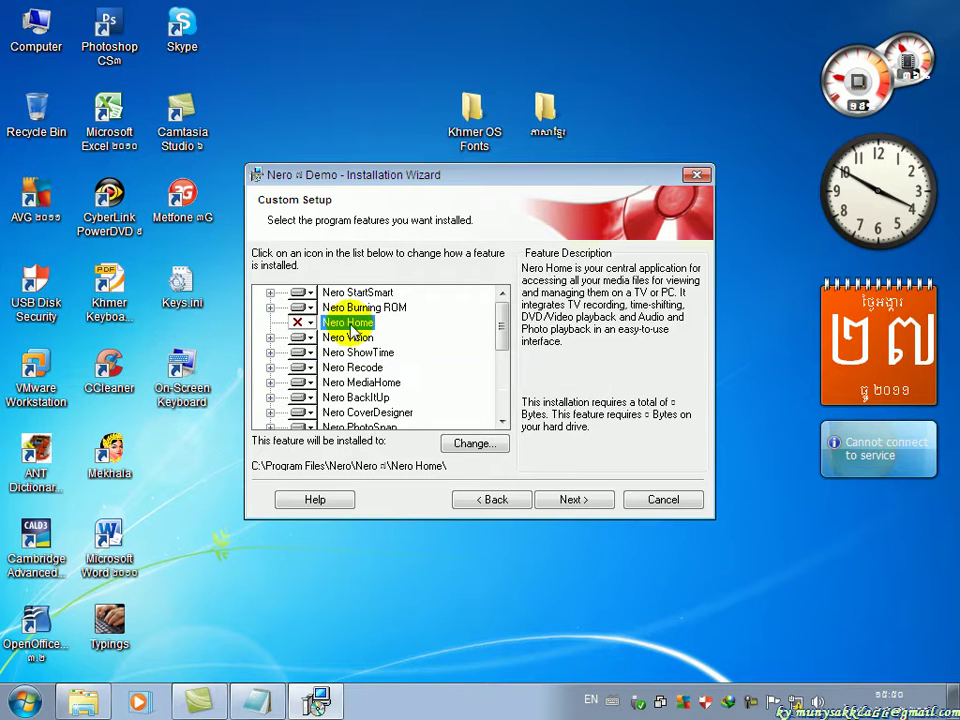
# Step: Accept the custom feature selection and start the installation of Nero
pyautogui.click(575, 500)
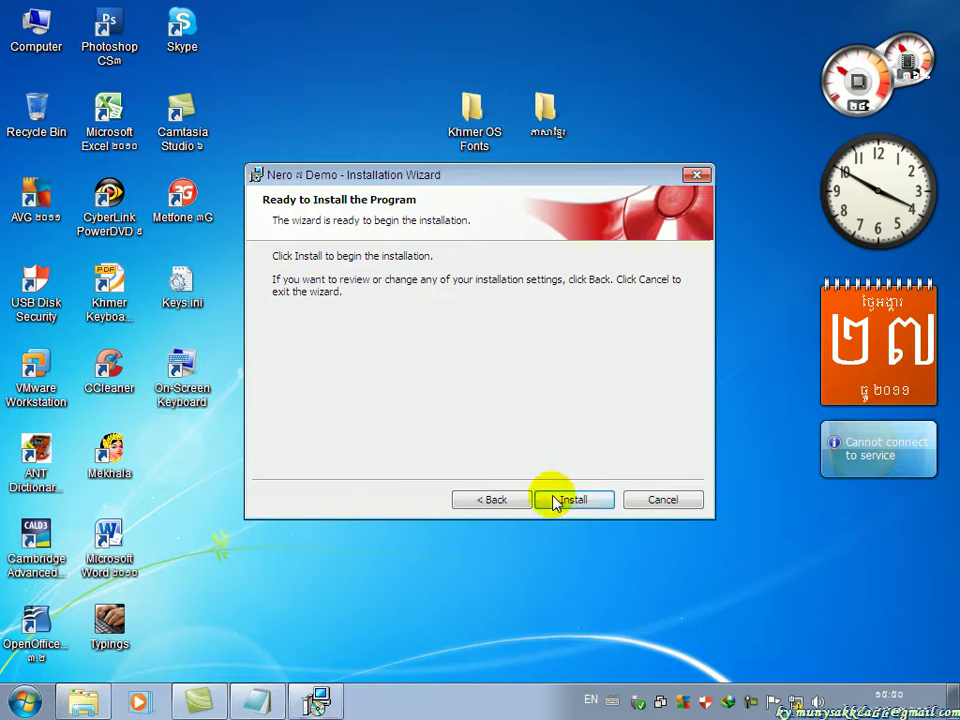
pyautogui.click(582, 499)
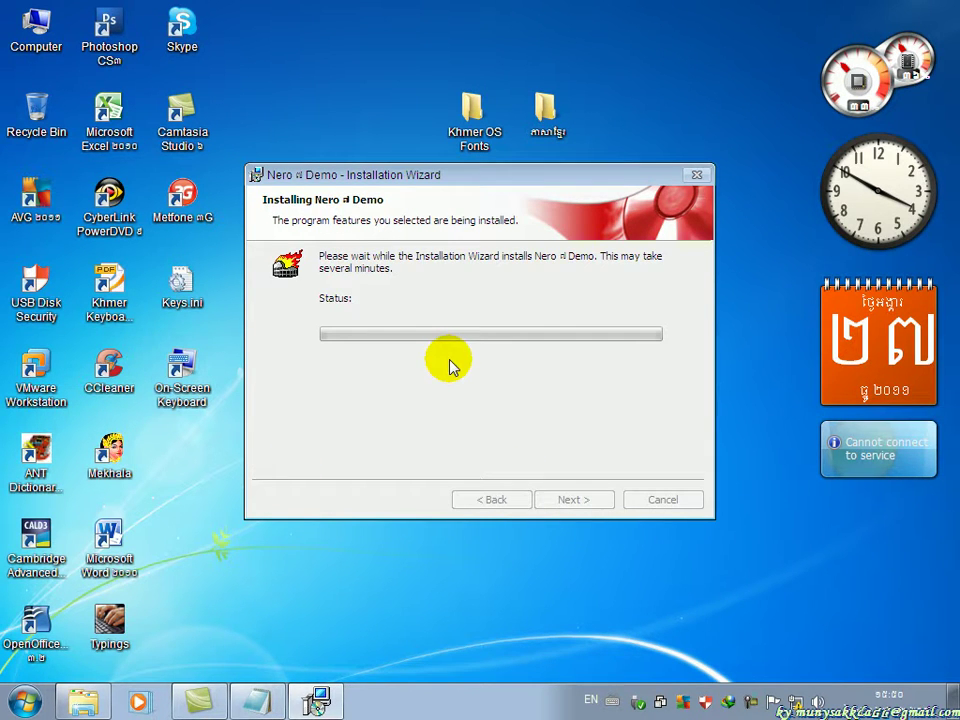